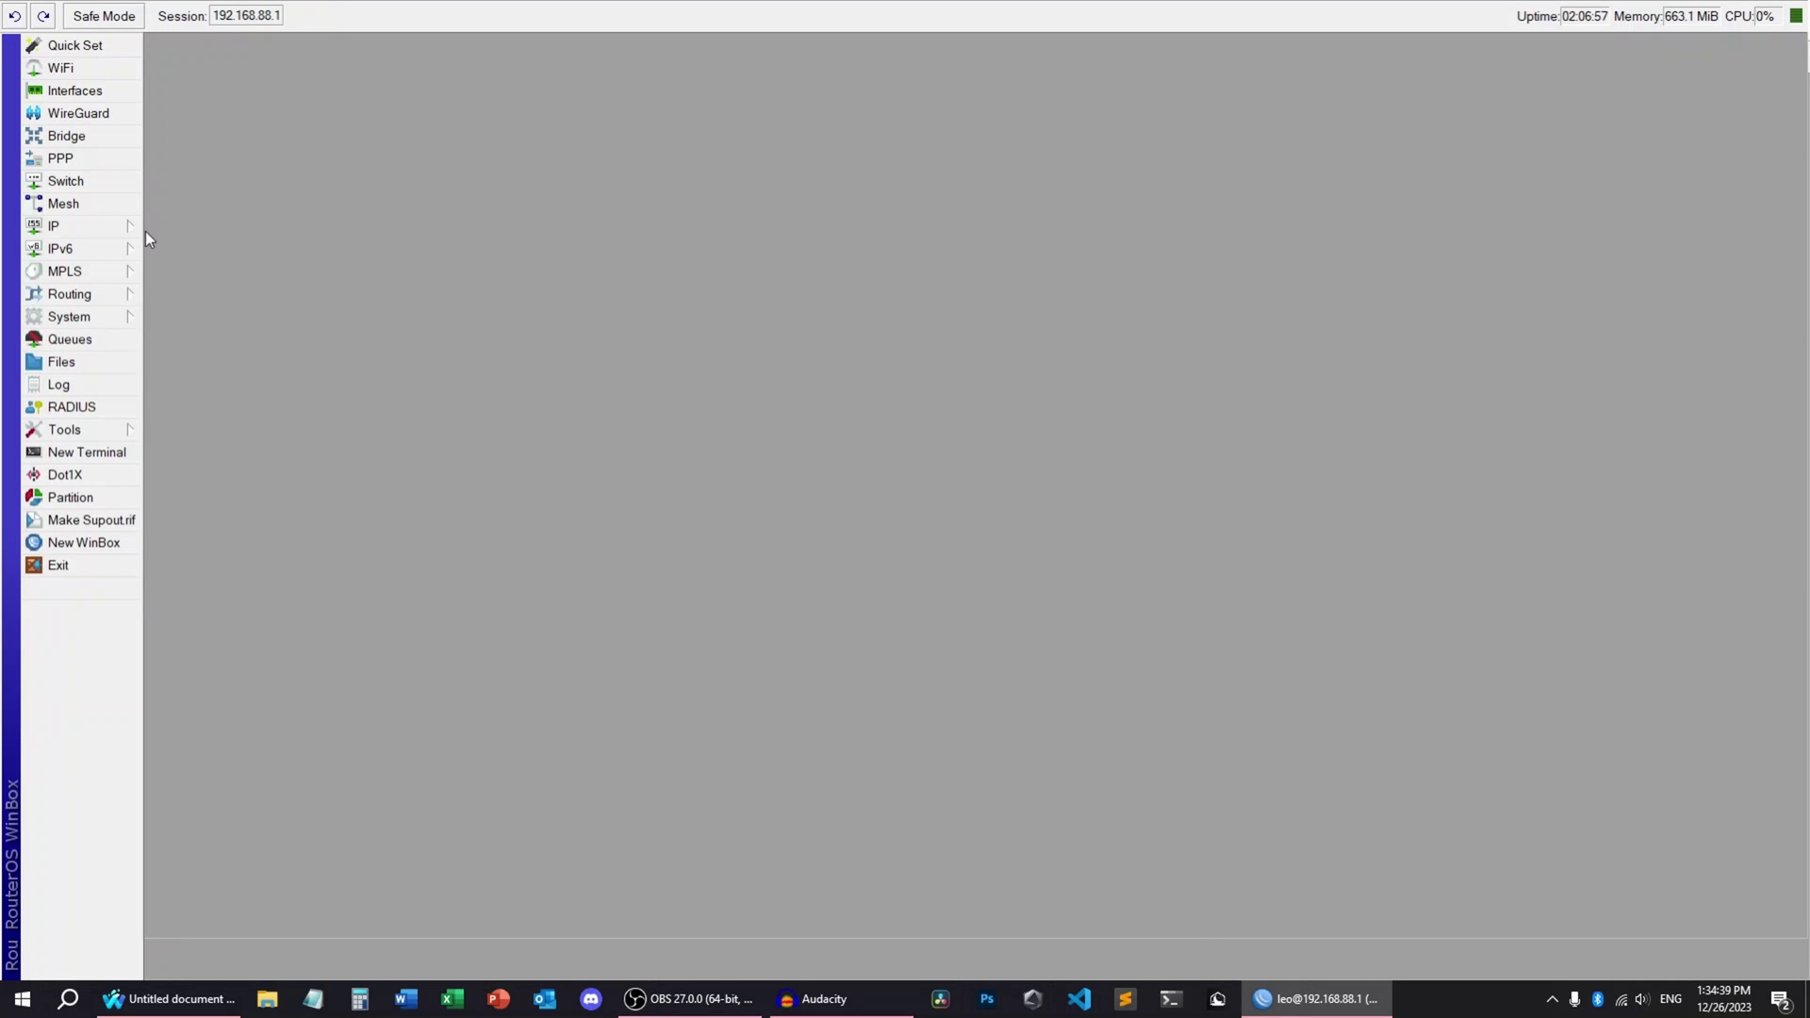
Enable the router's own CAP mode with CAPsMAN address 127.0.0.1.
left_click(94, 69)
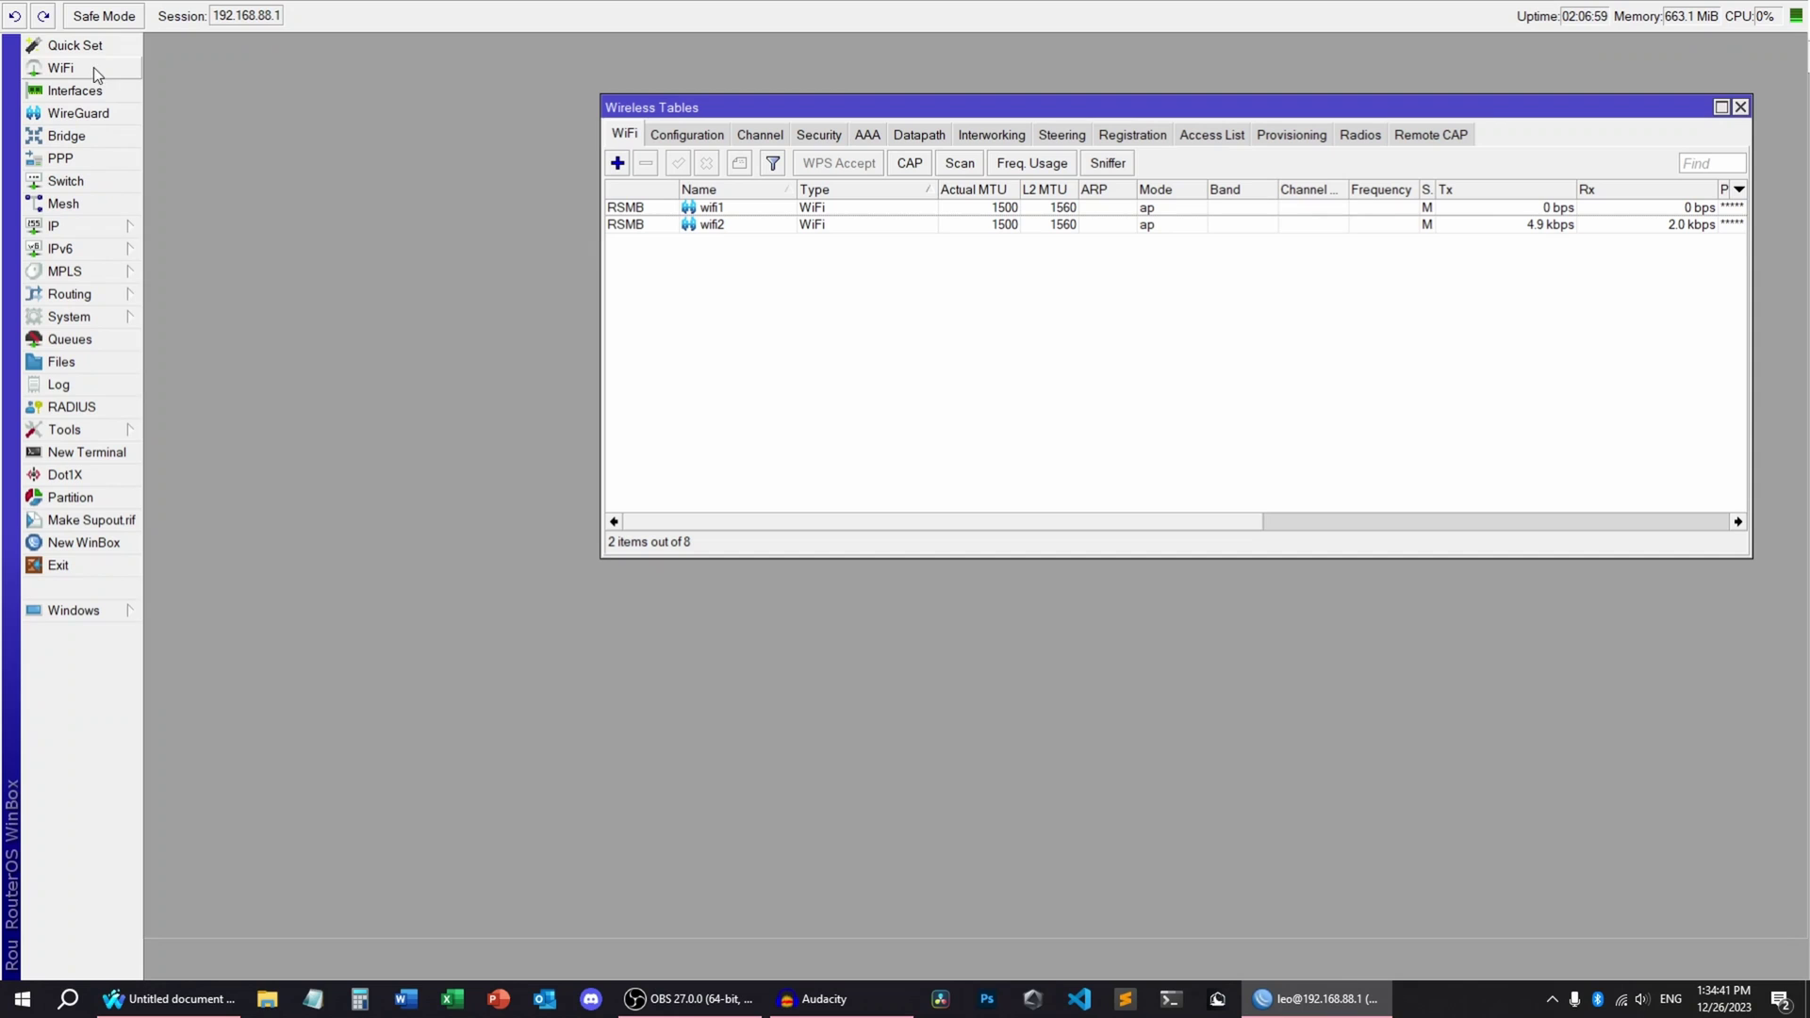
left_click(924, 165)
left_click(992, 353)
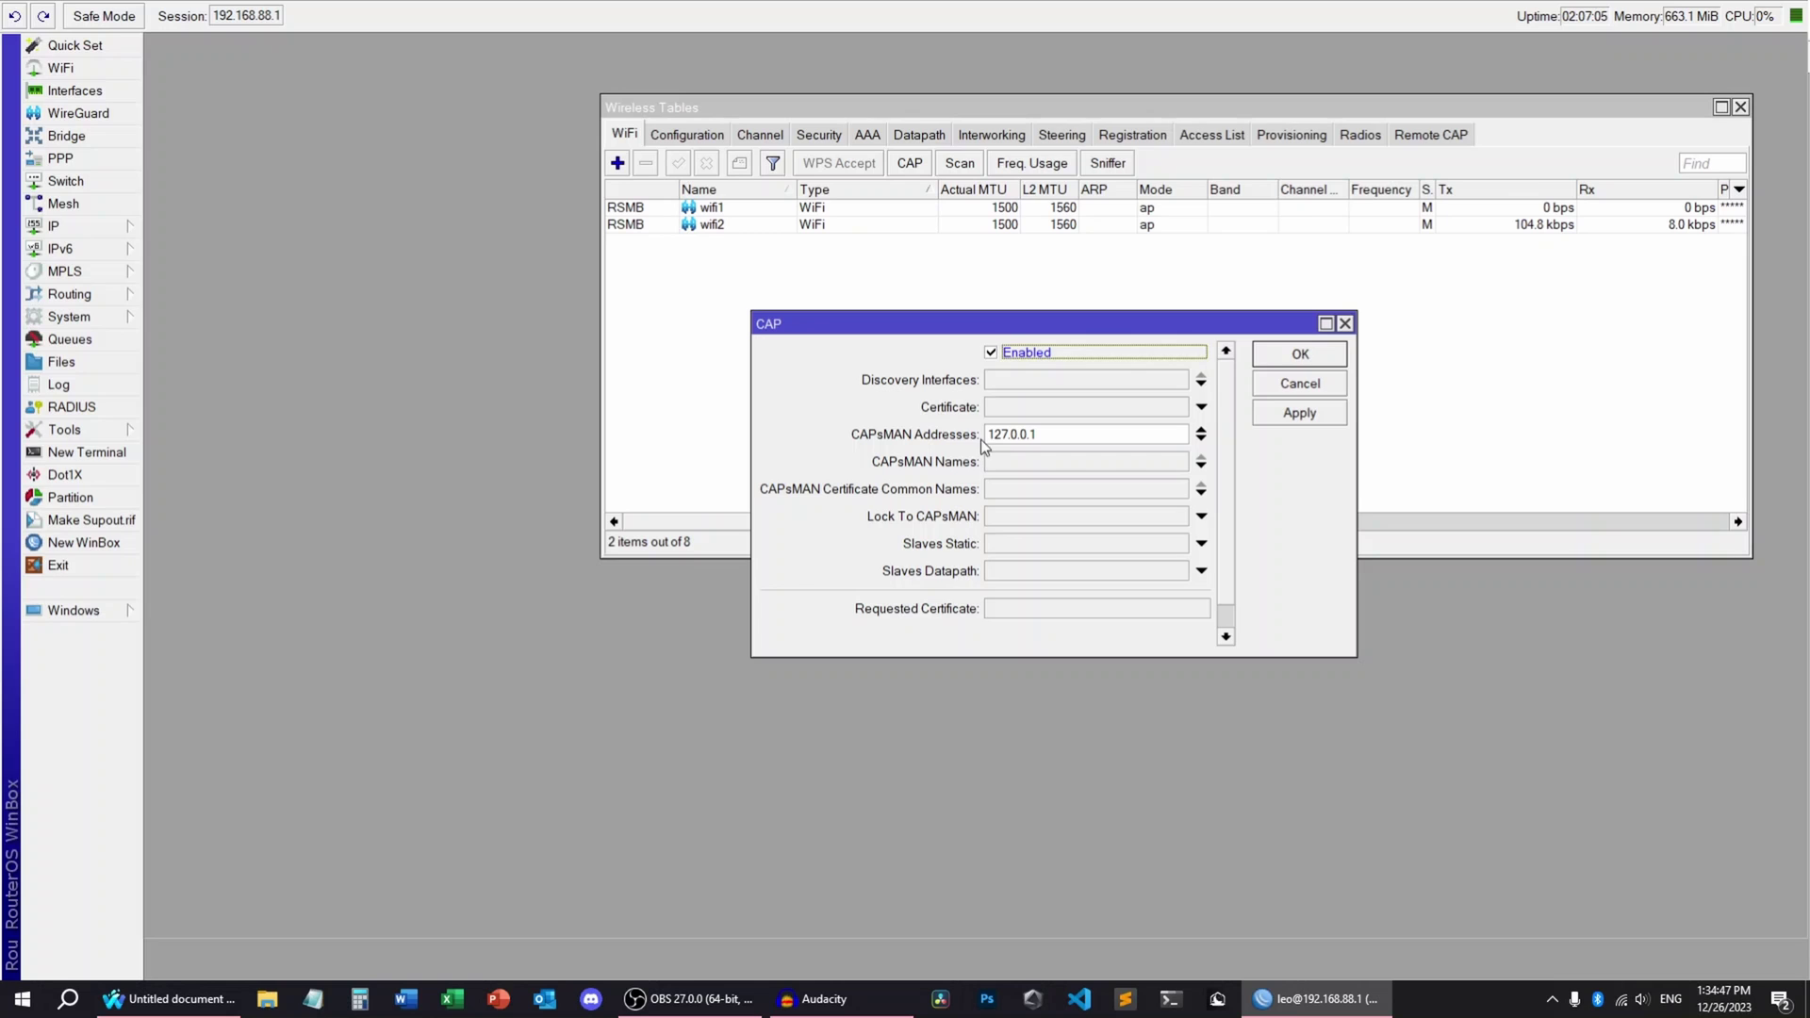
left_click(988, 441)
left_click(1037, 438)
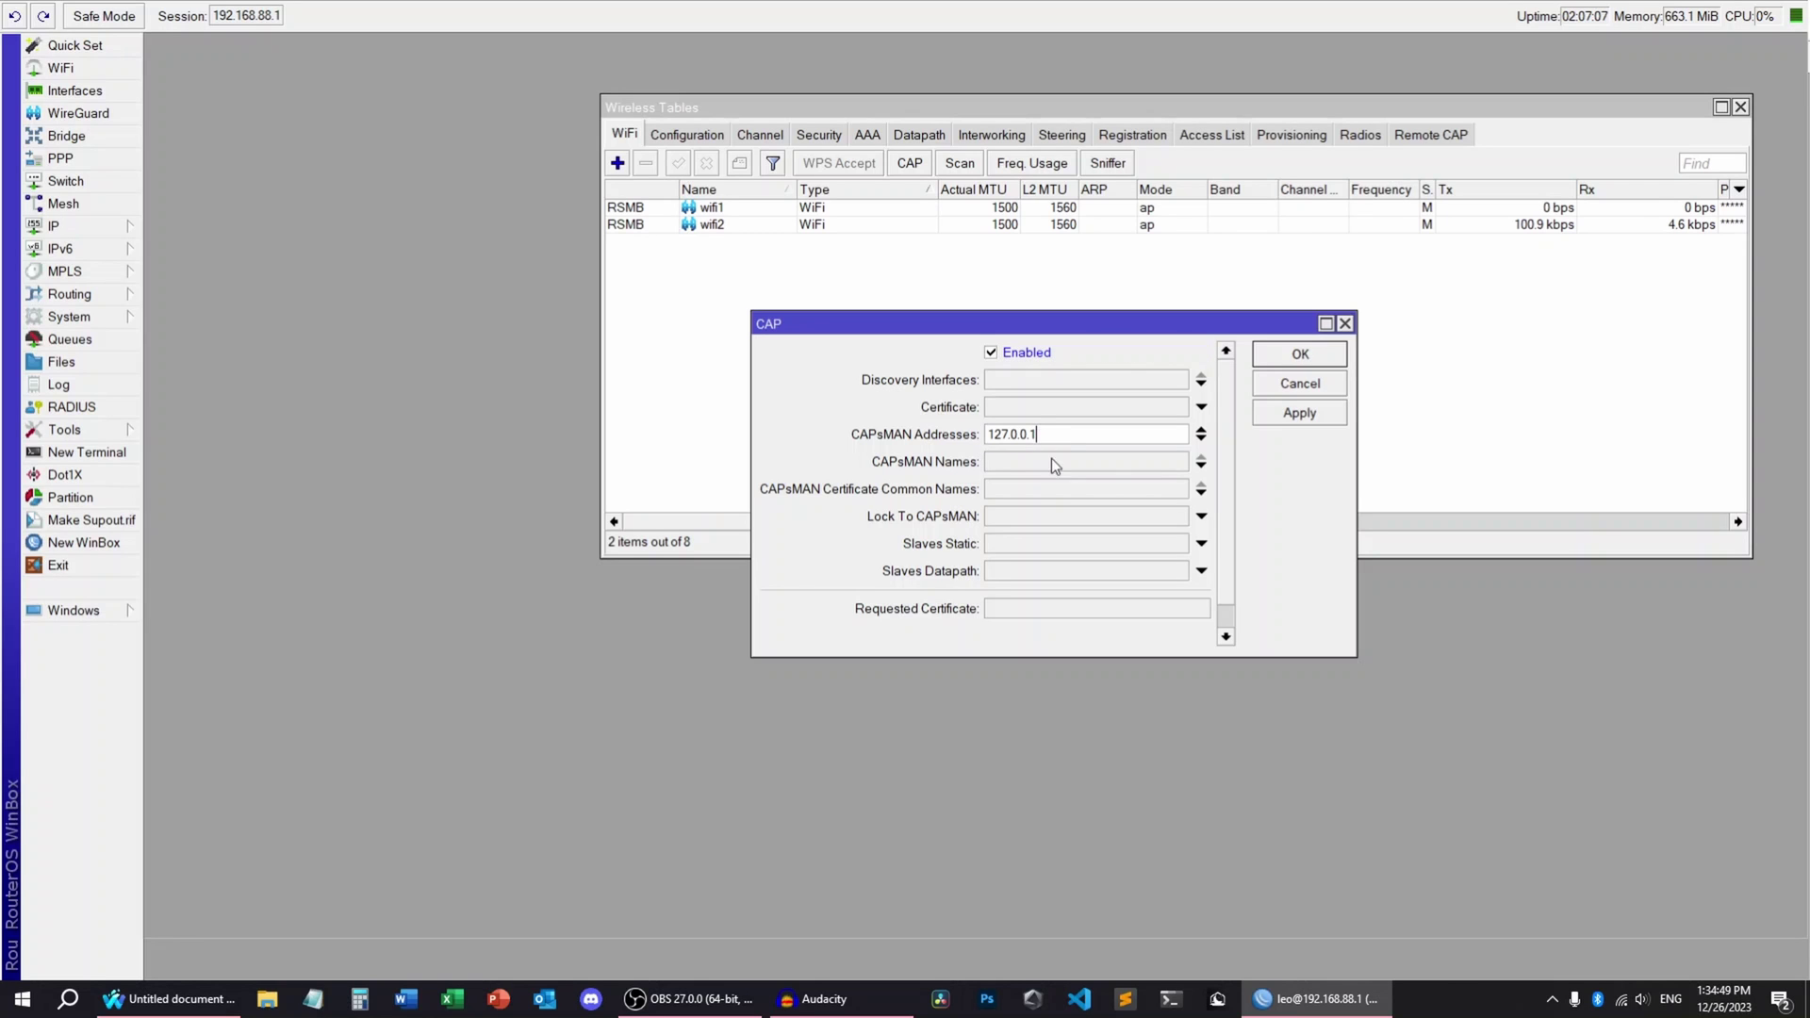
scroll(1036, 551, "down", 1)
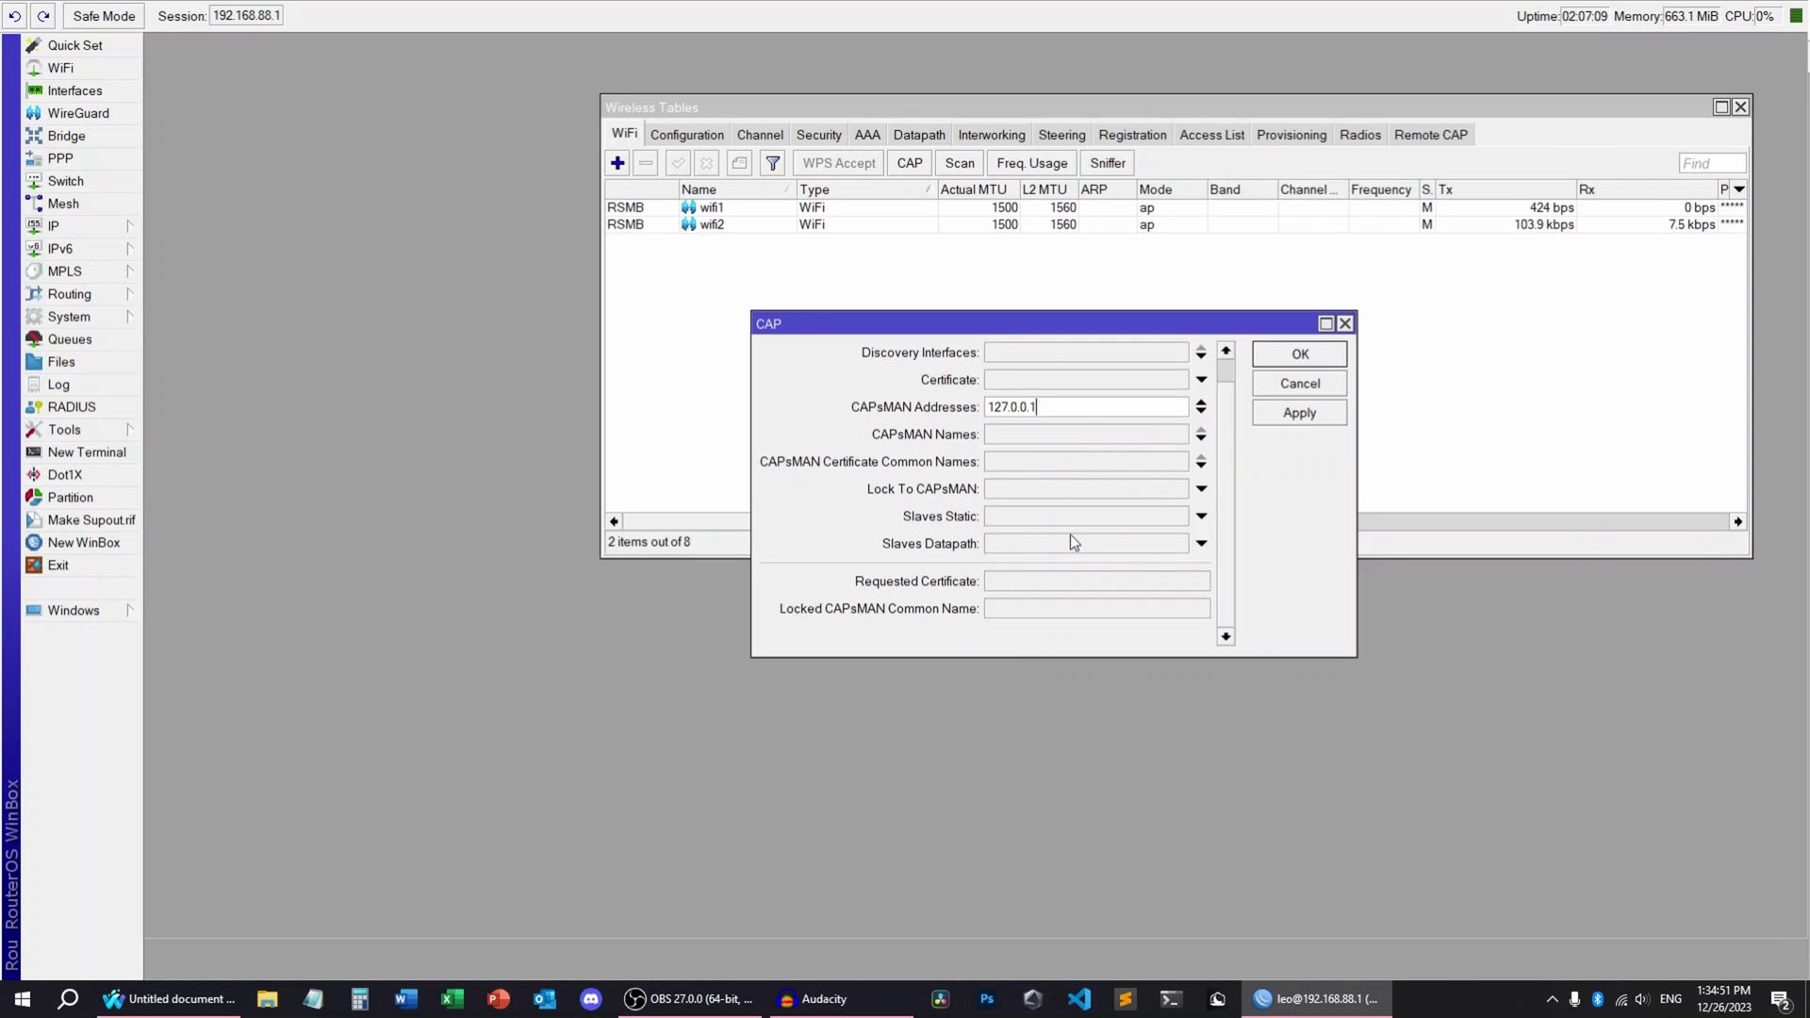
left_click(1314, 359)
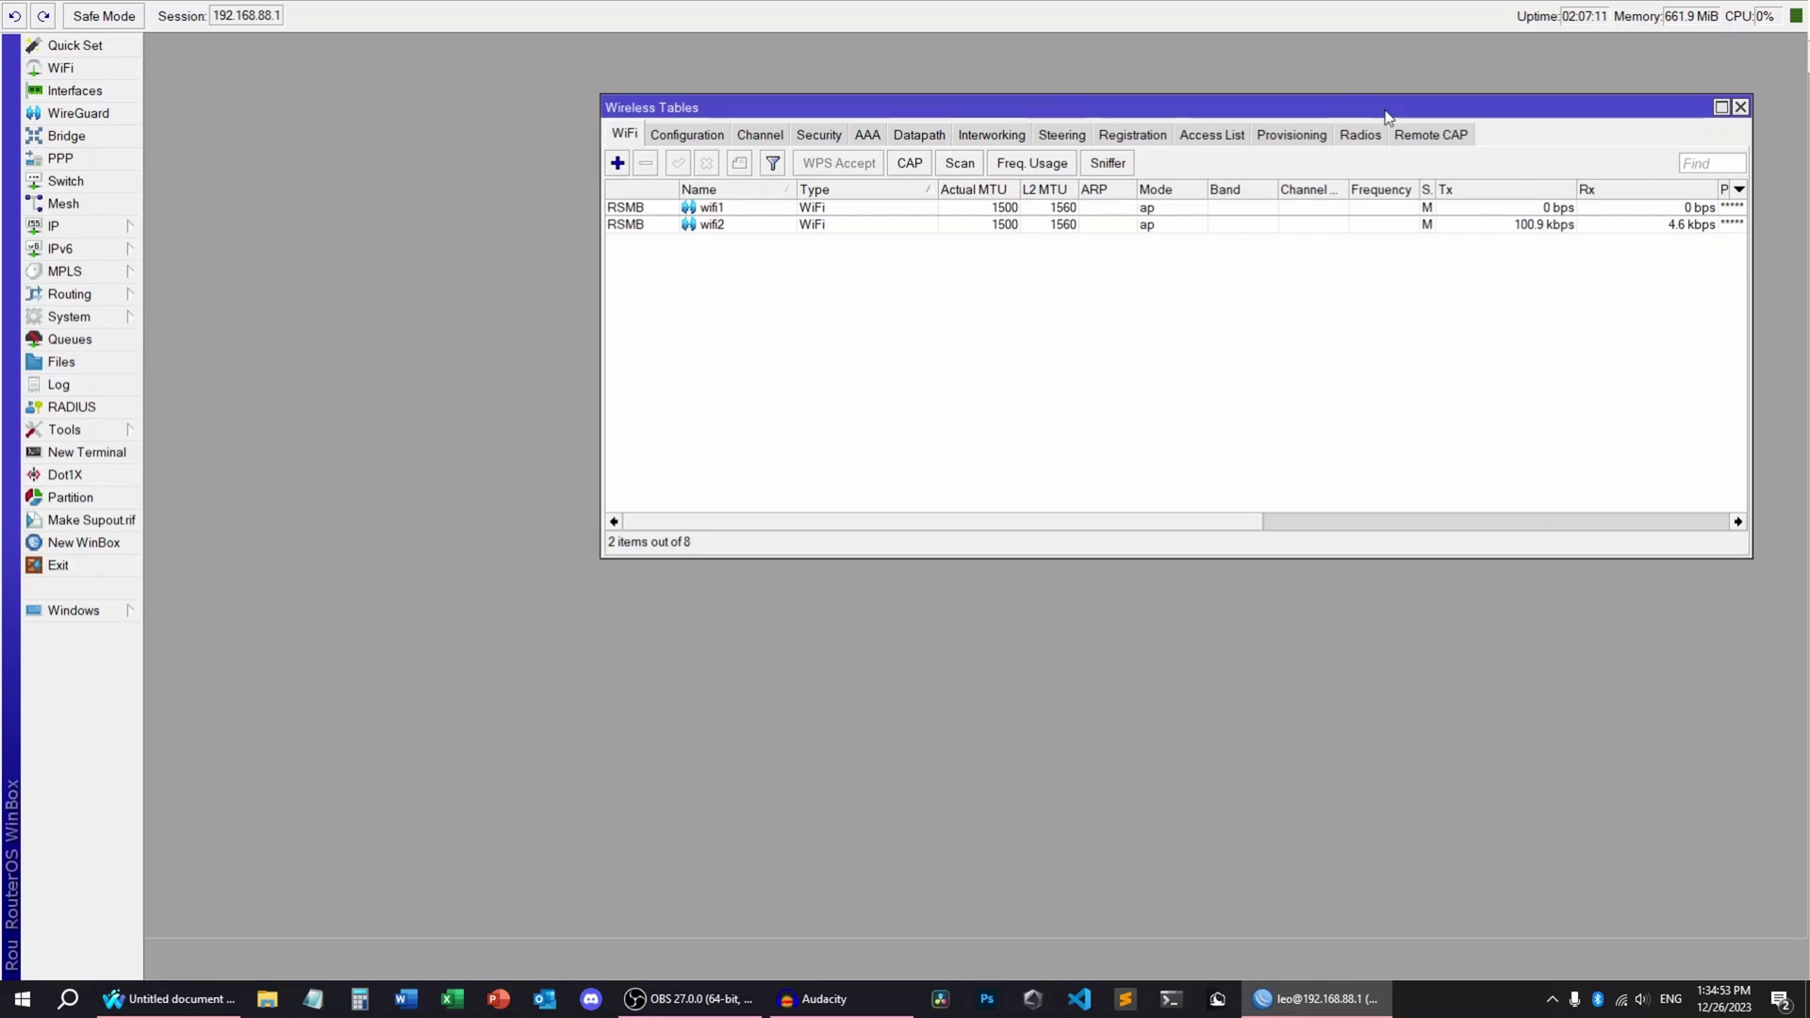
Enable CAPsMAN with its interface set to bridge, then apply and close.
left_click(1431, 135)
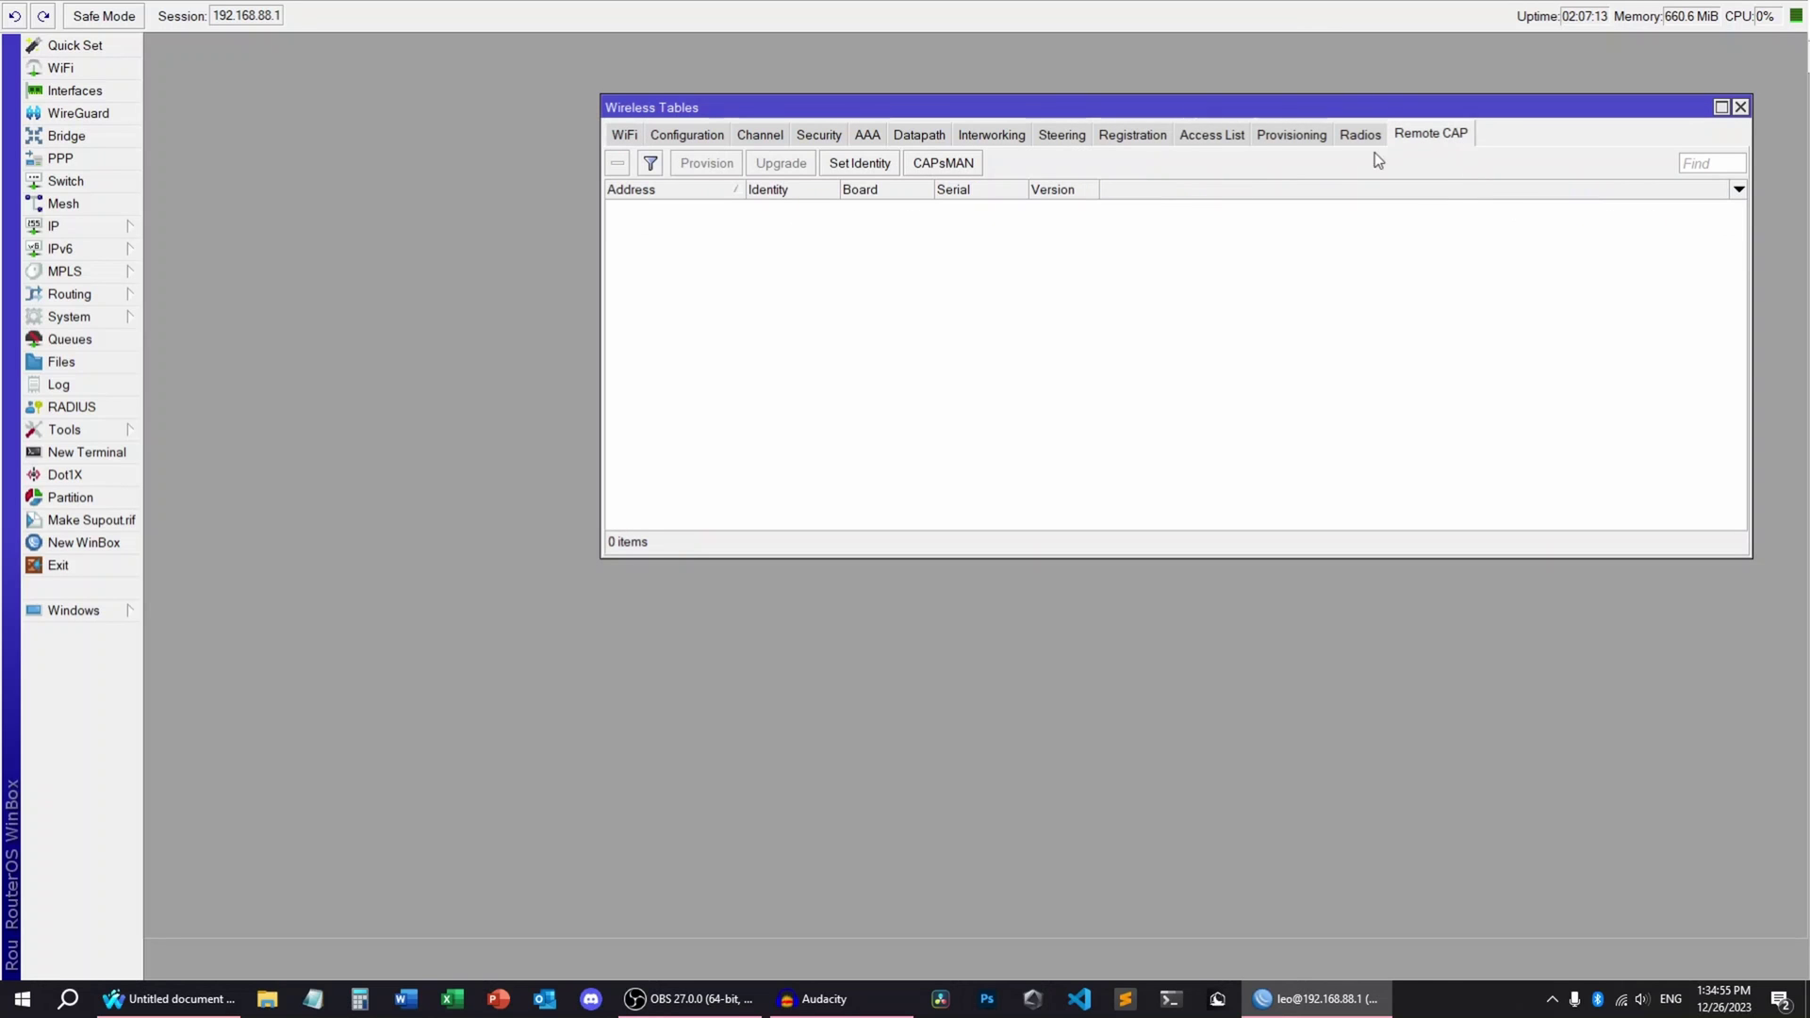
left_click(942, 164)
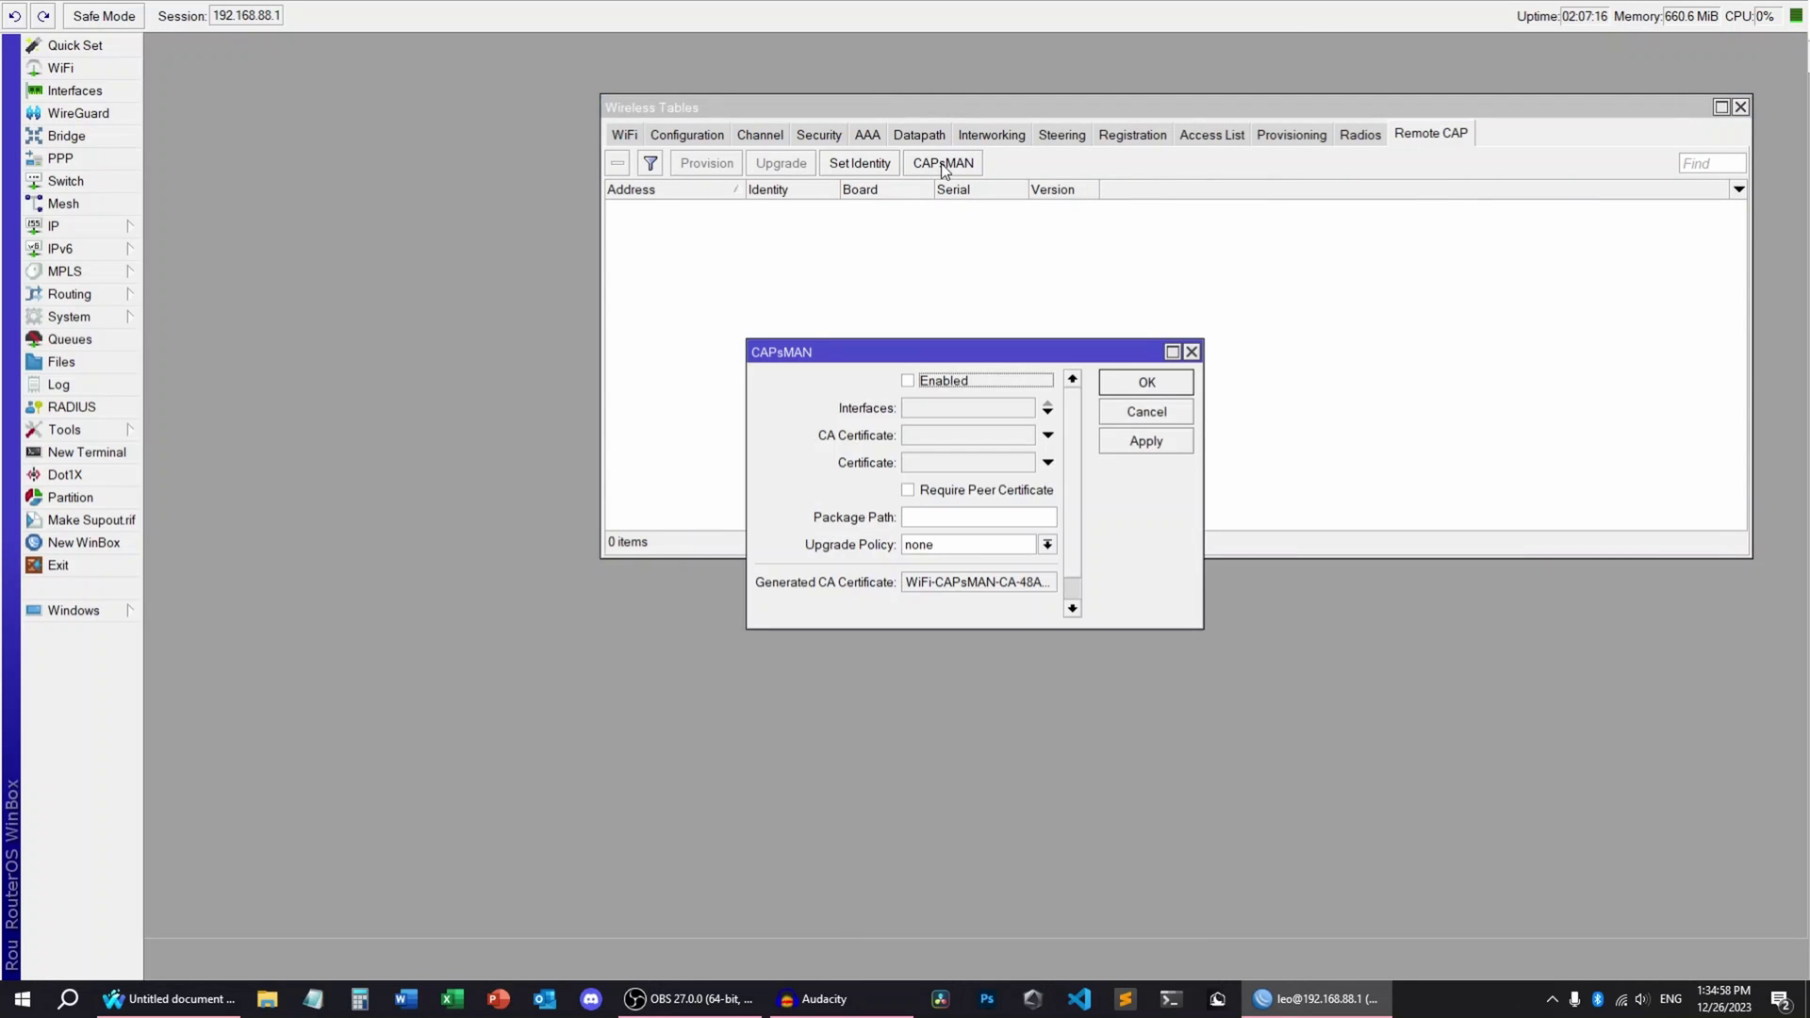
left_click(912, 382)
left_click(1047, 412)
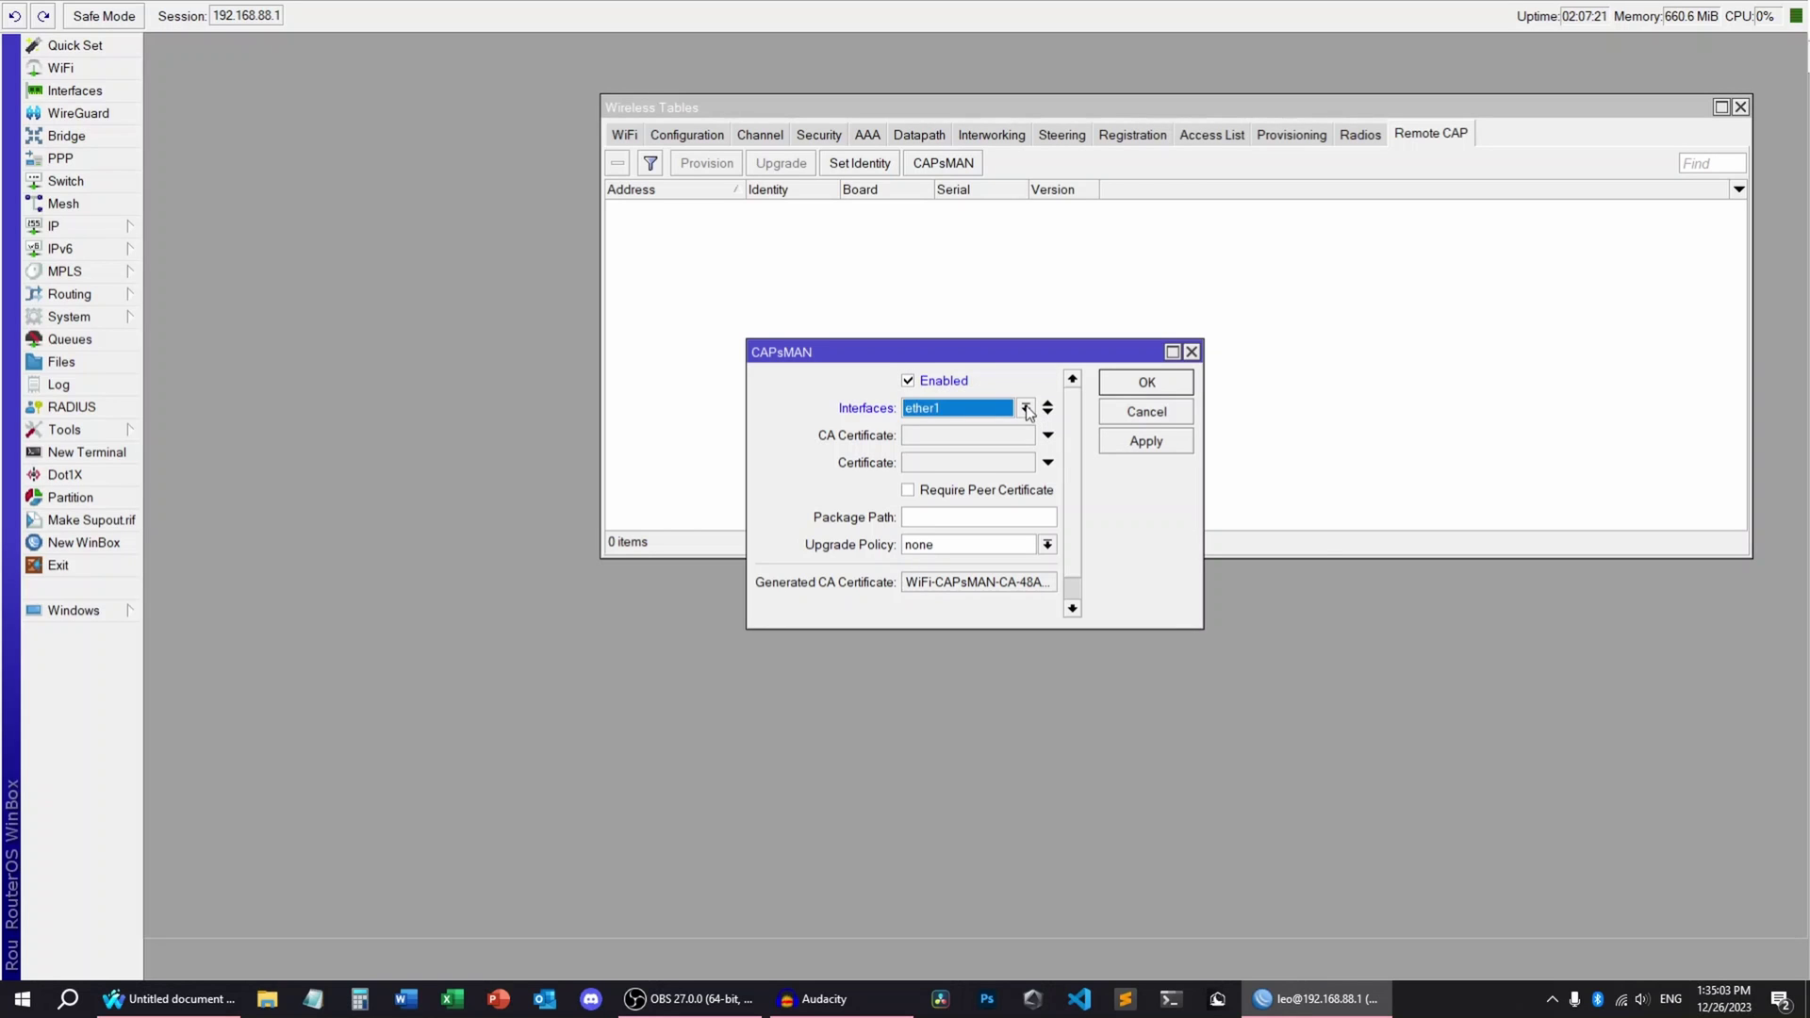
double_click(1047, 412)
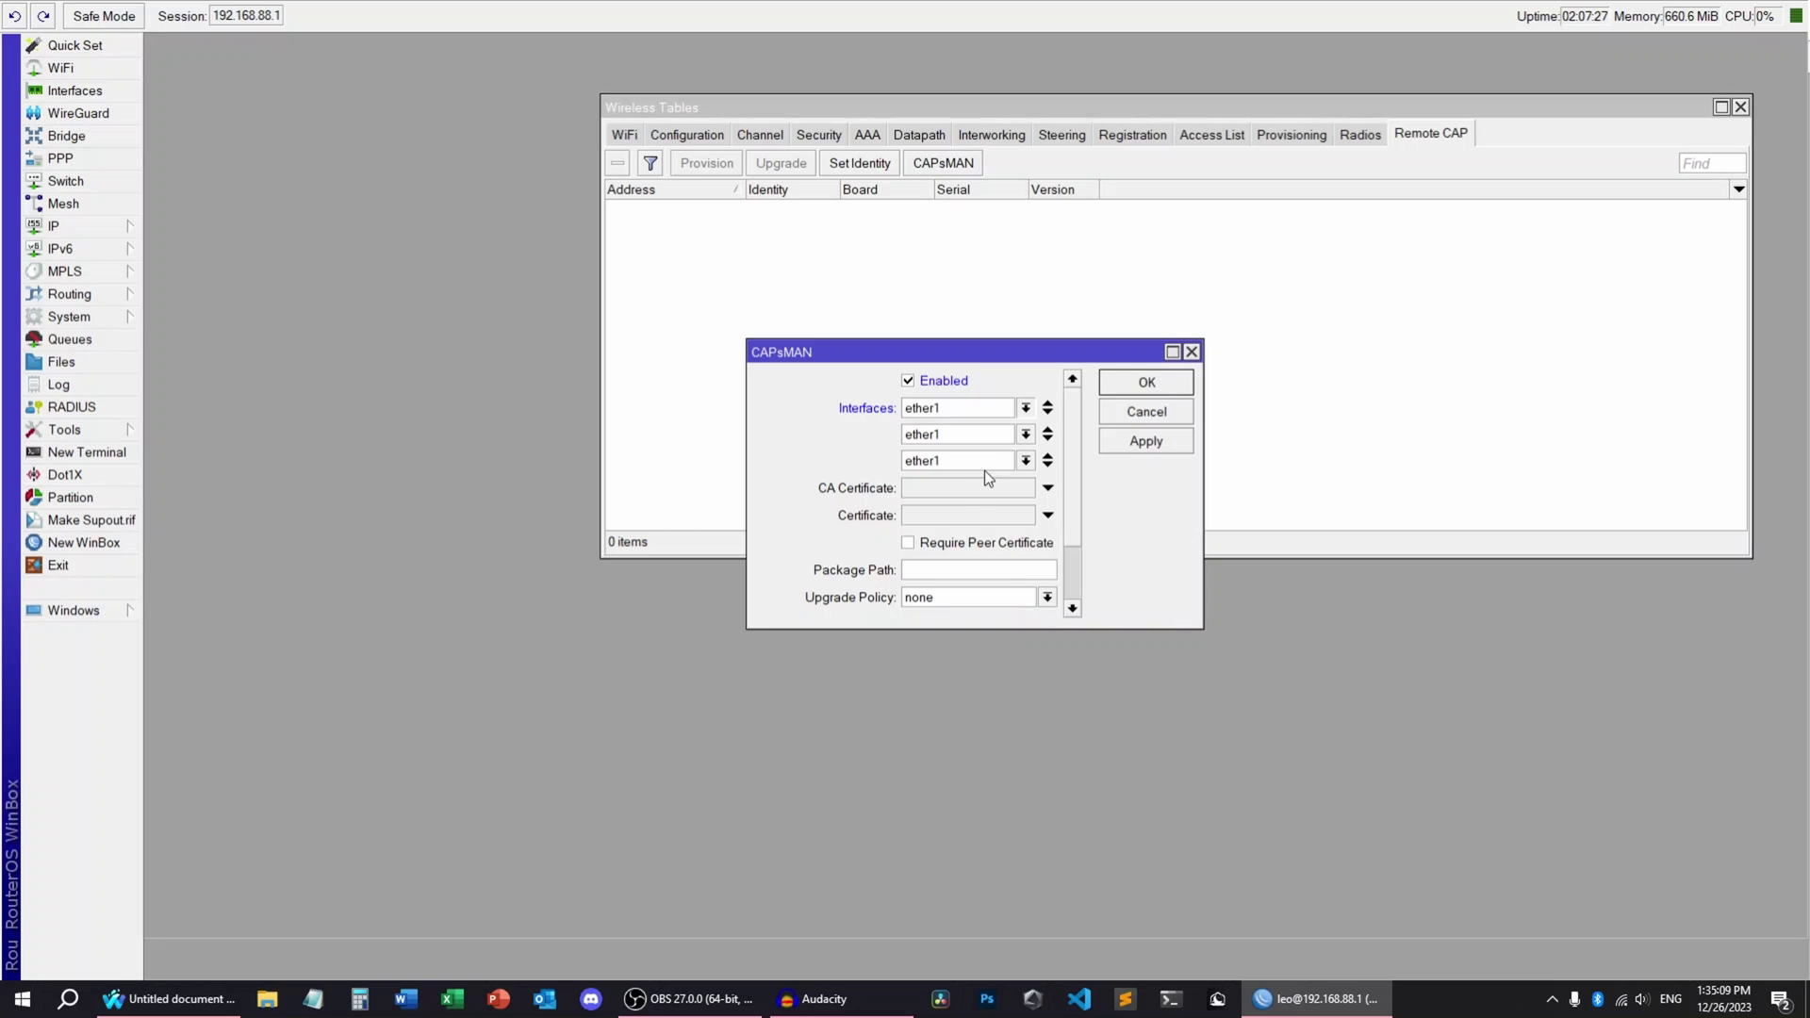
left_click(1048, 429)
left_click(1047, 429)
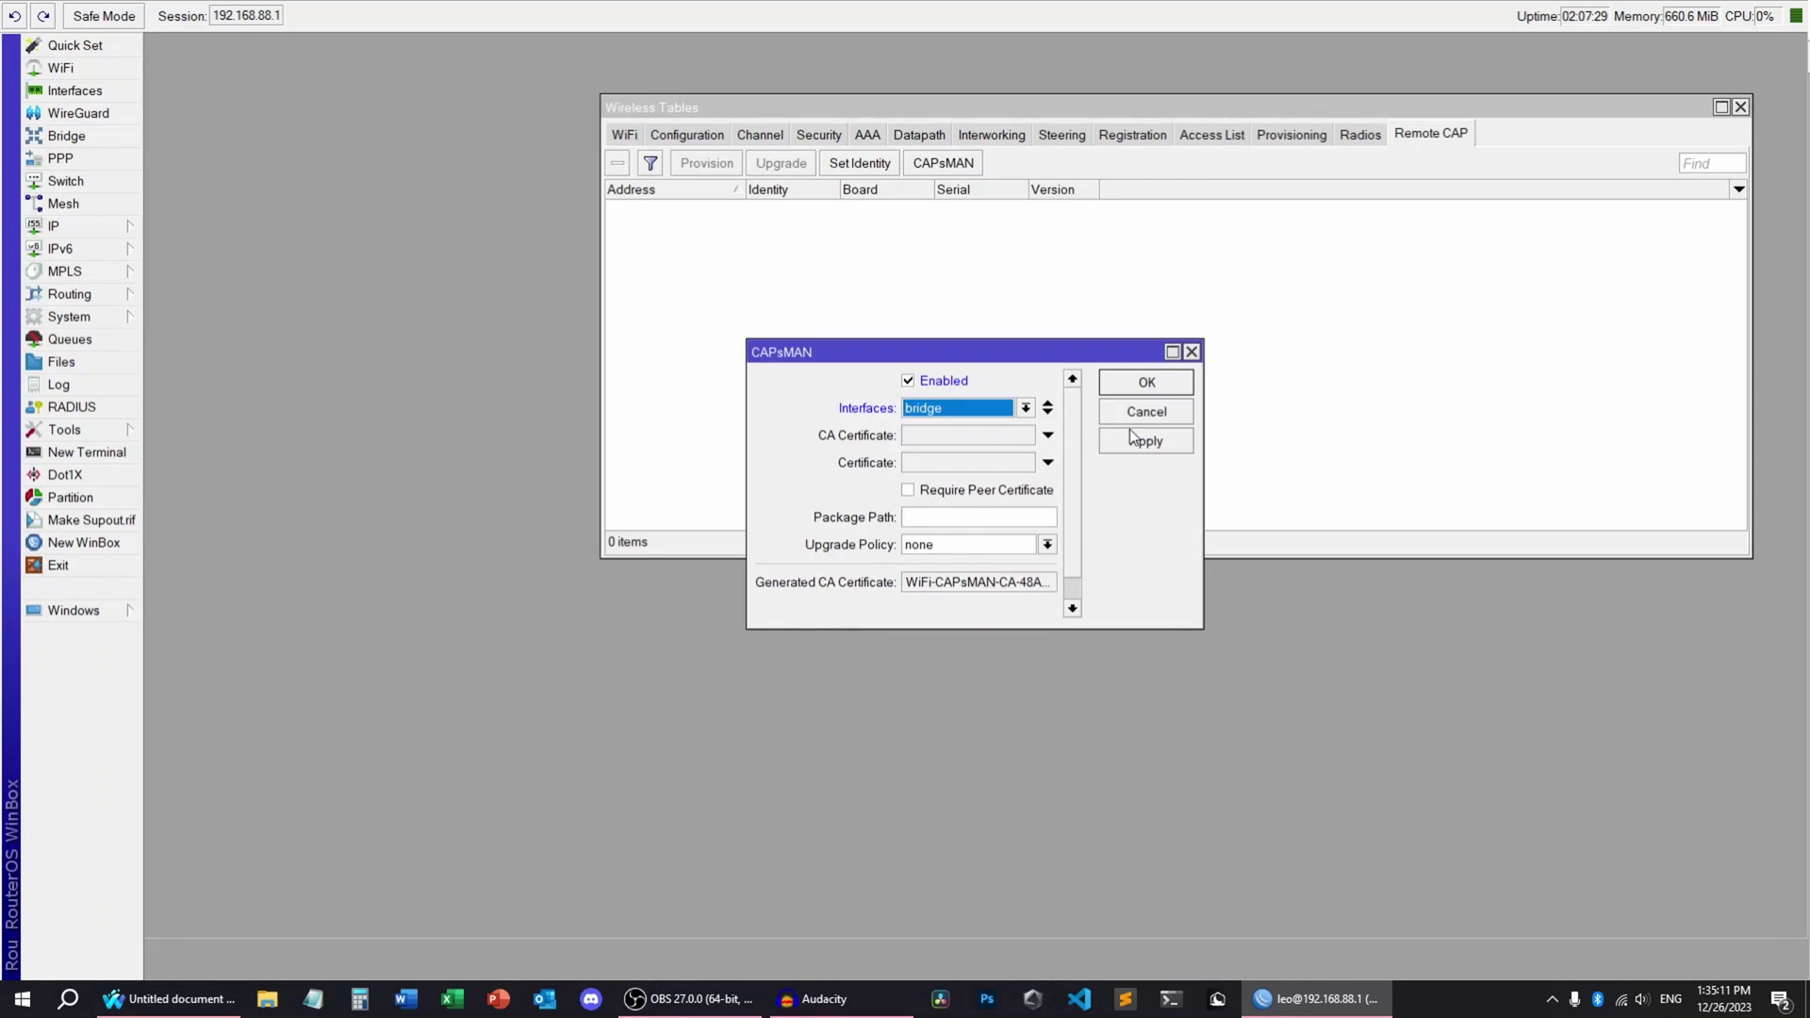
left_click(1131, 435)
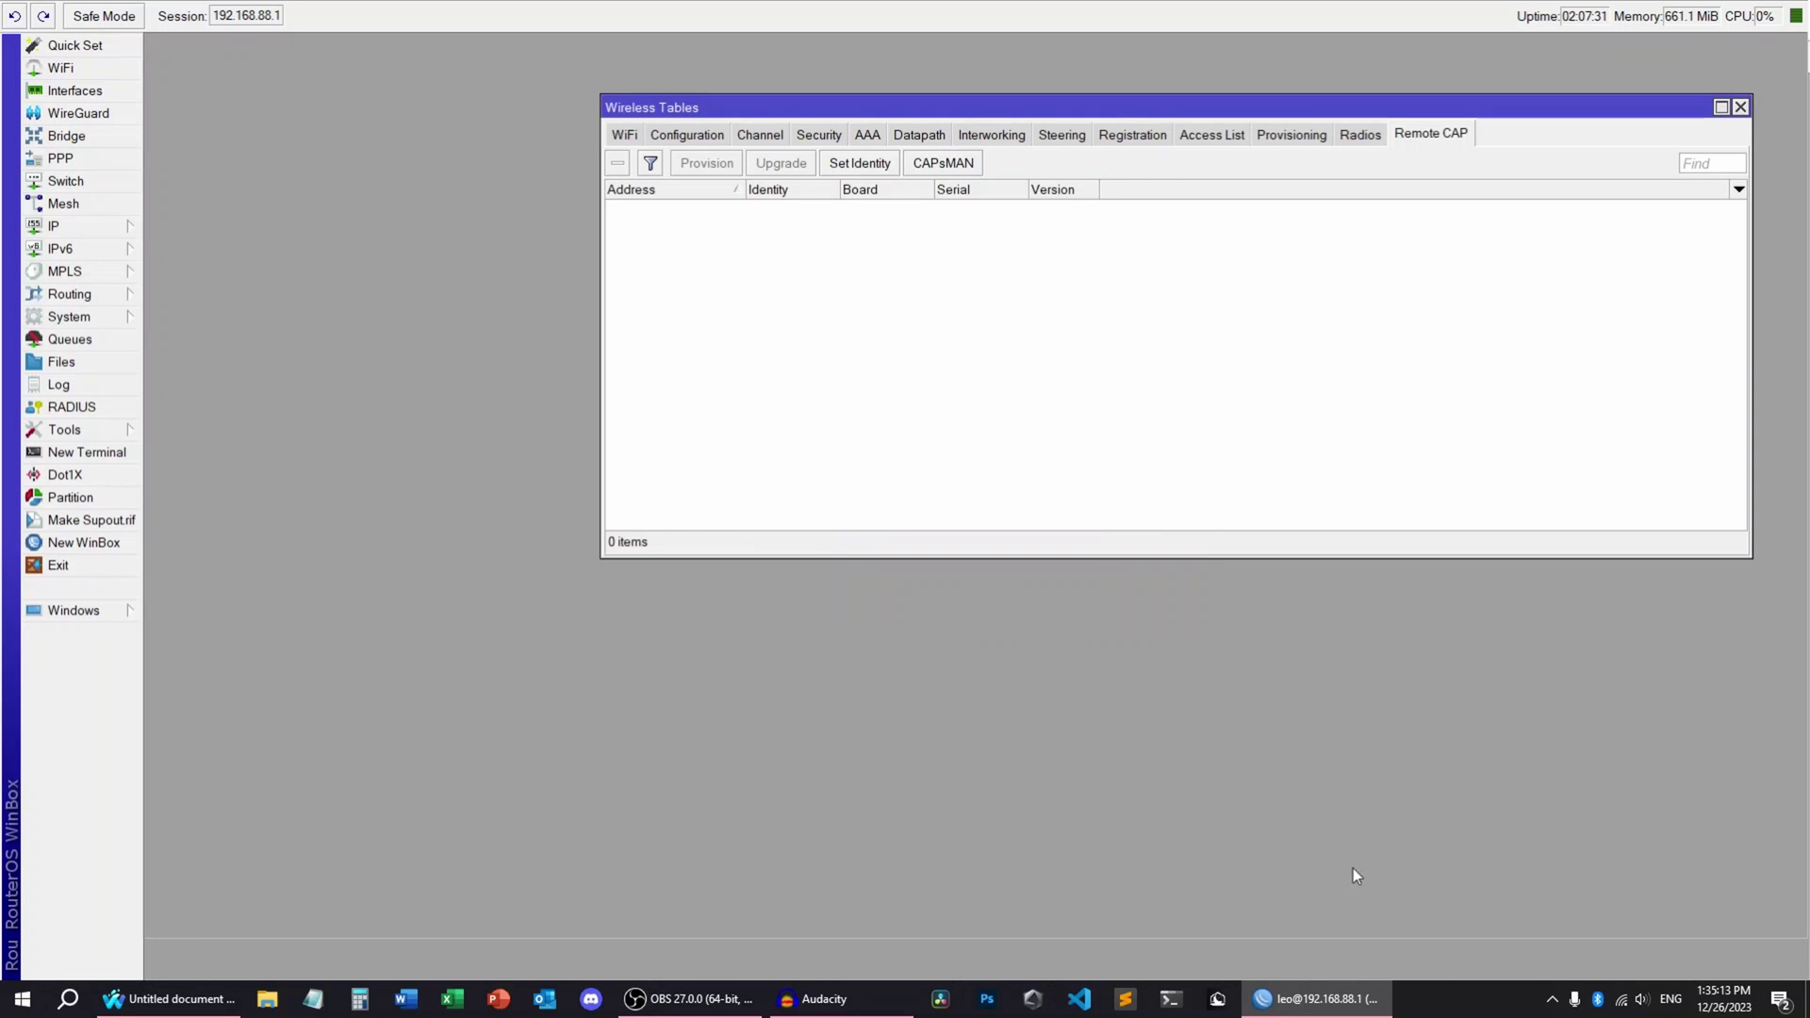
Browse the WiFi, Channel and Configuration lists and discard a new configuration.
left_click(627, 137)
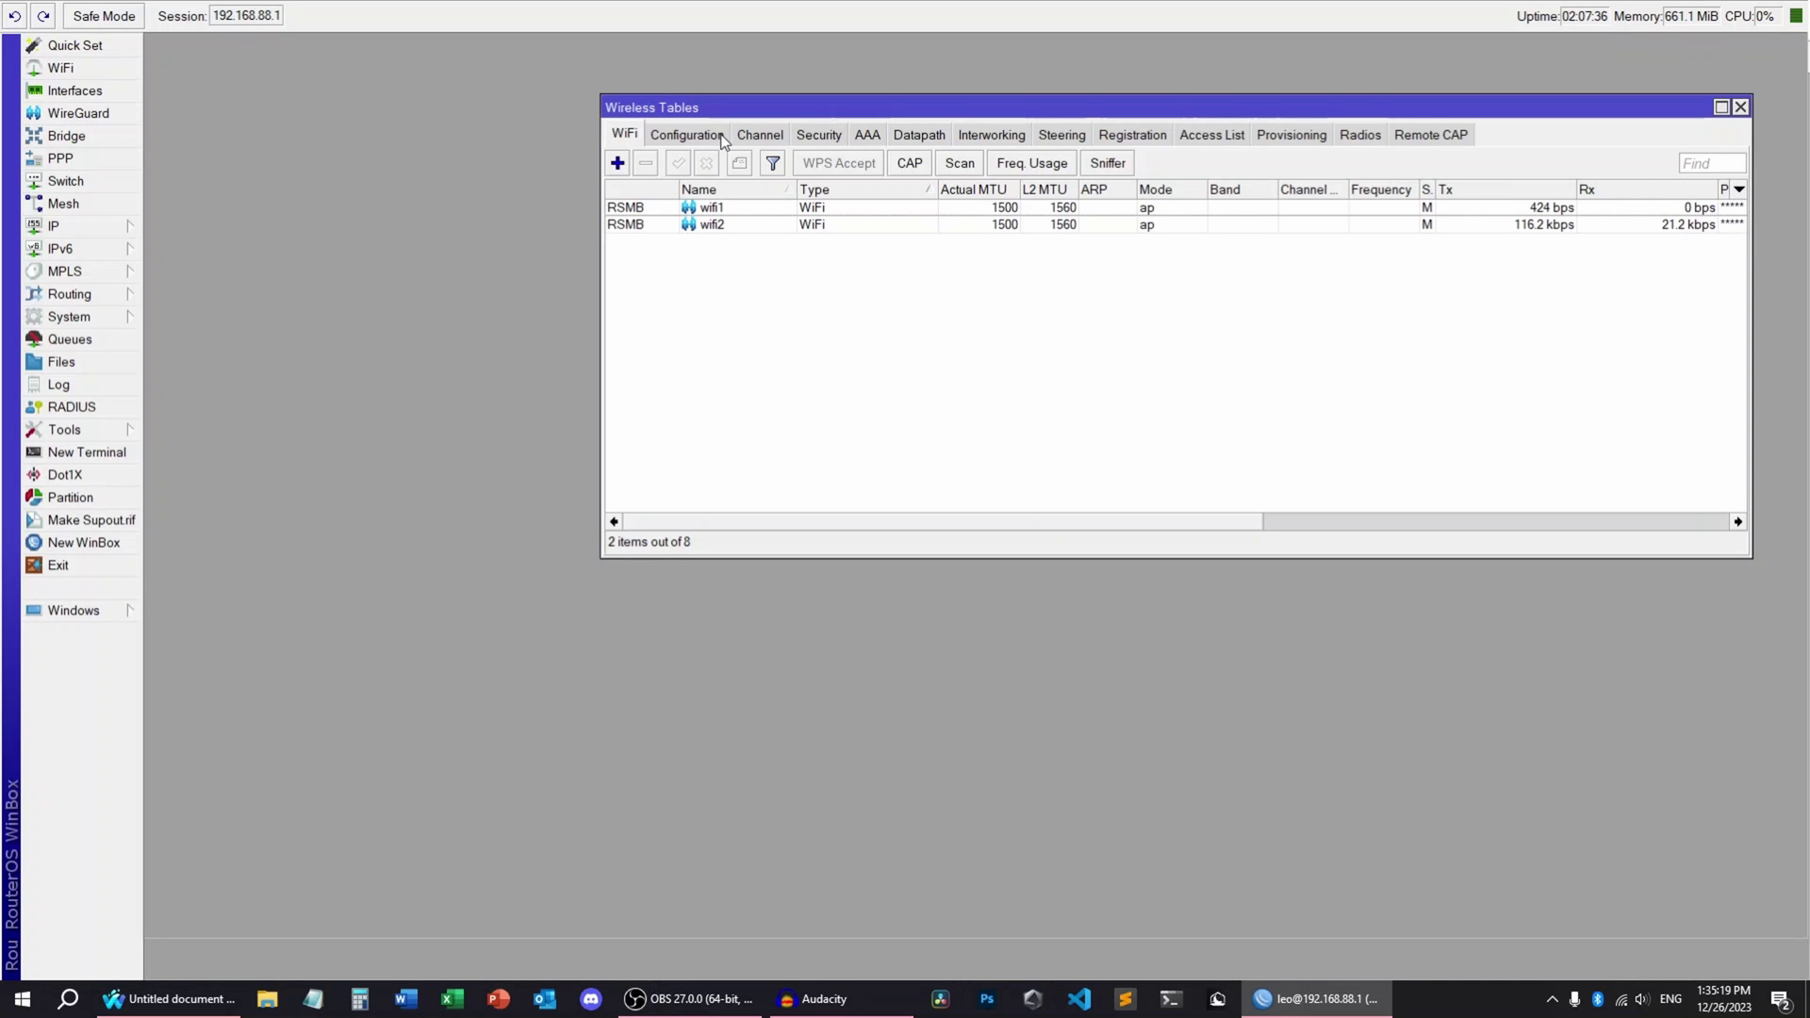
left_click(754, 142)
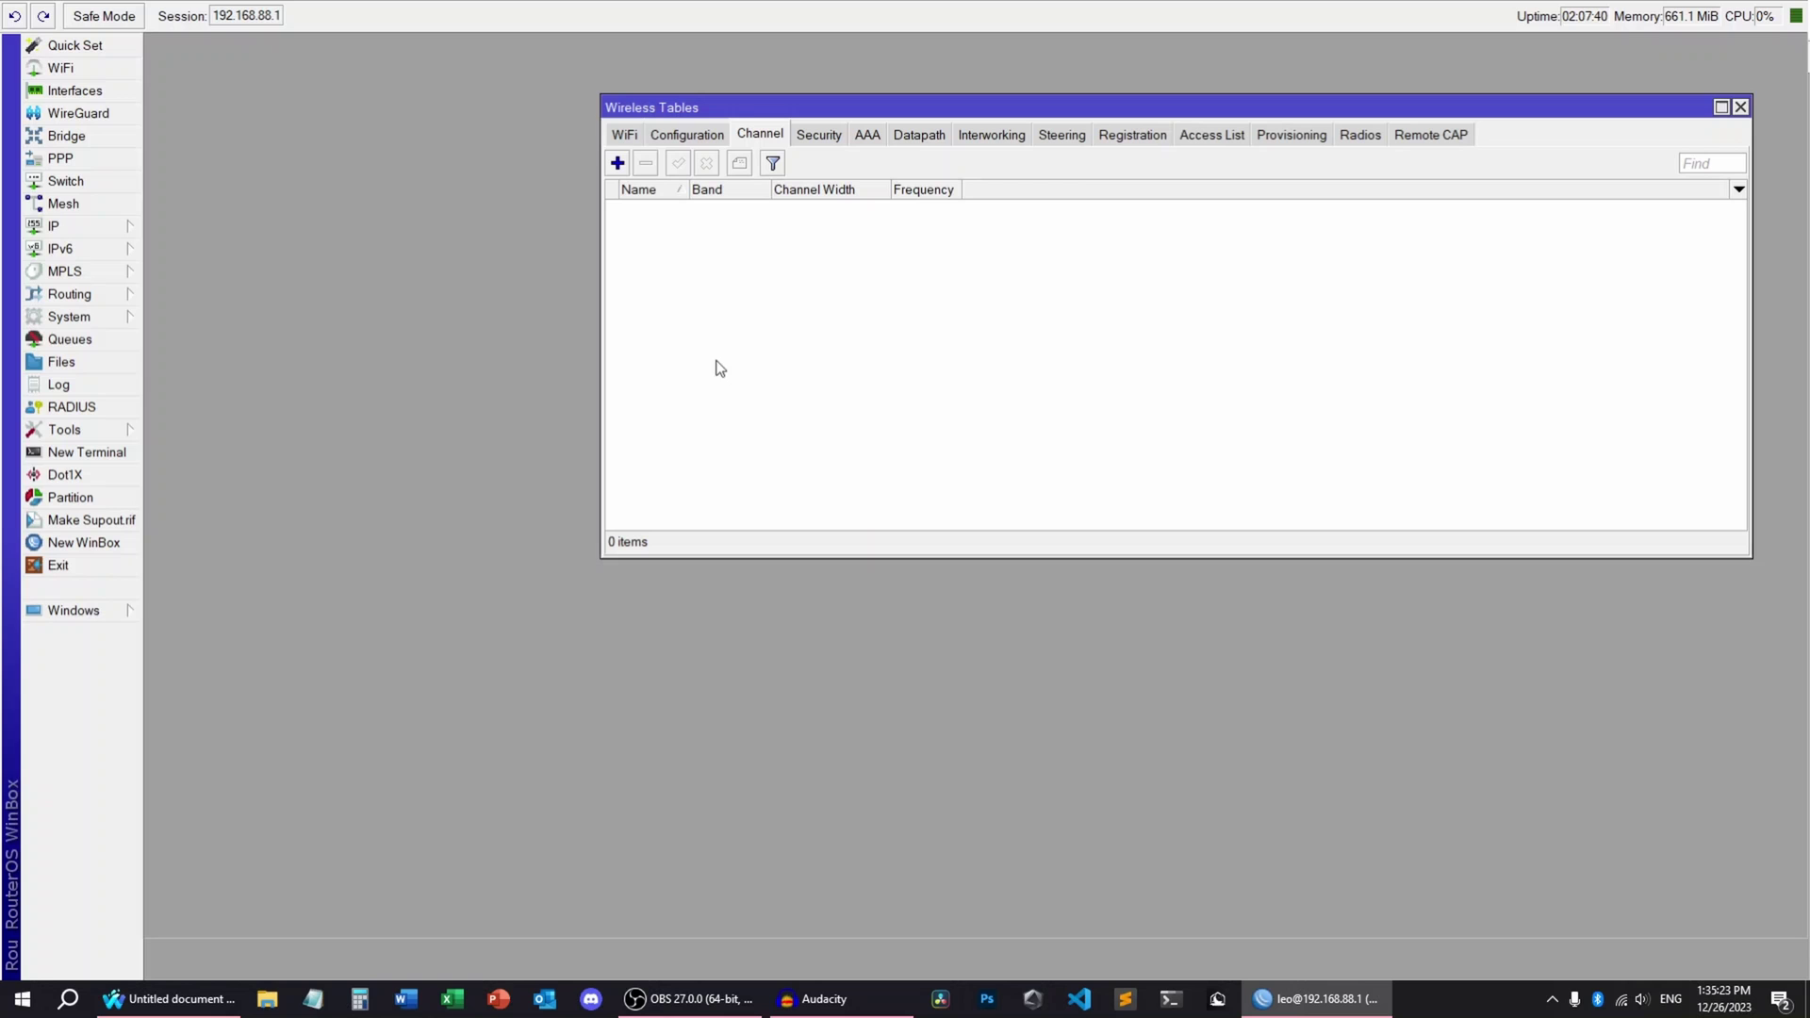
left_click(717, 142)
left_click(617, 163)
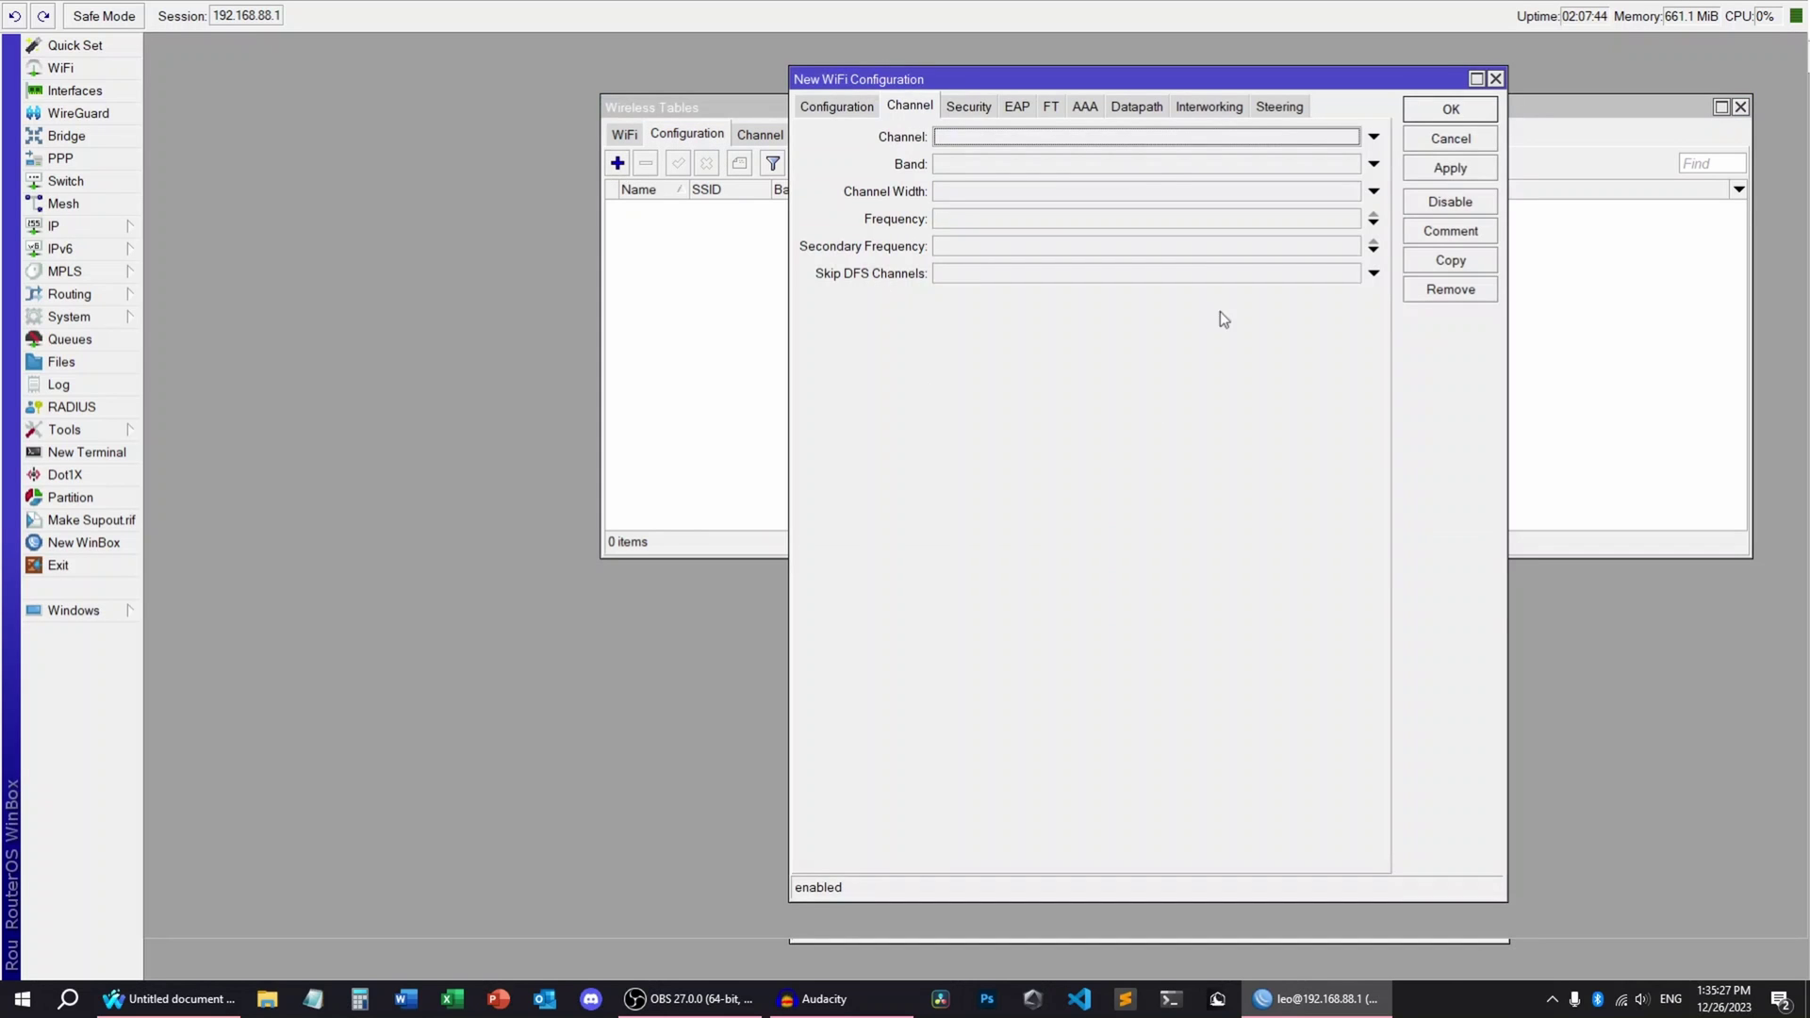
left_click(870, 111)
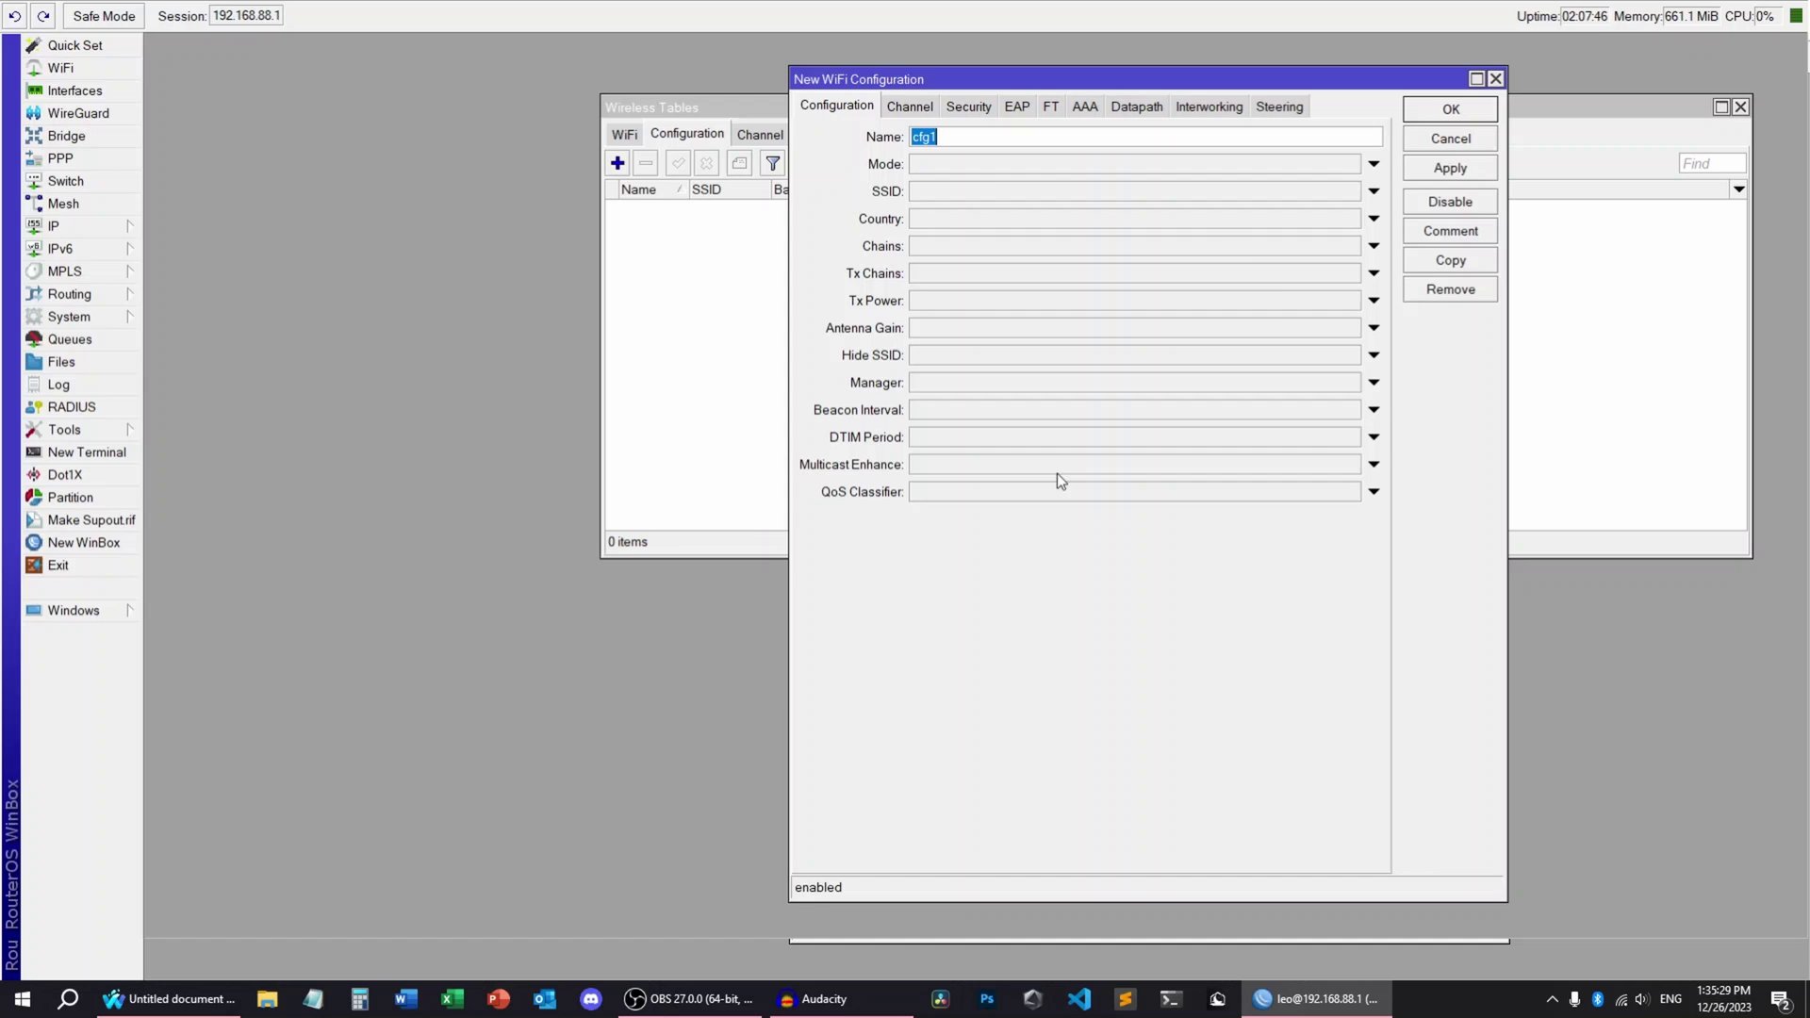
left_click(1494, 81)
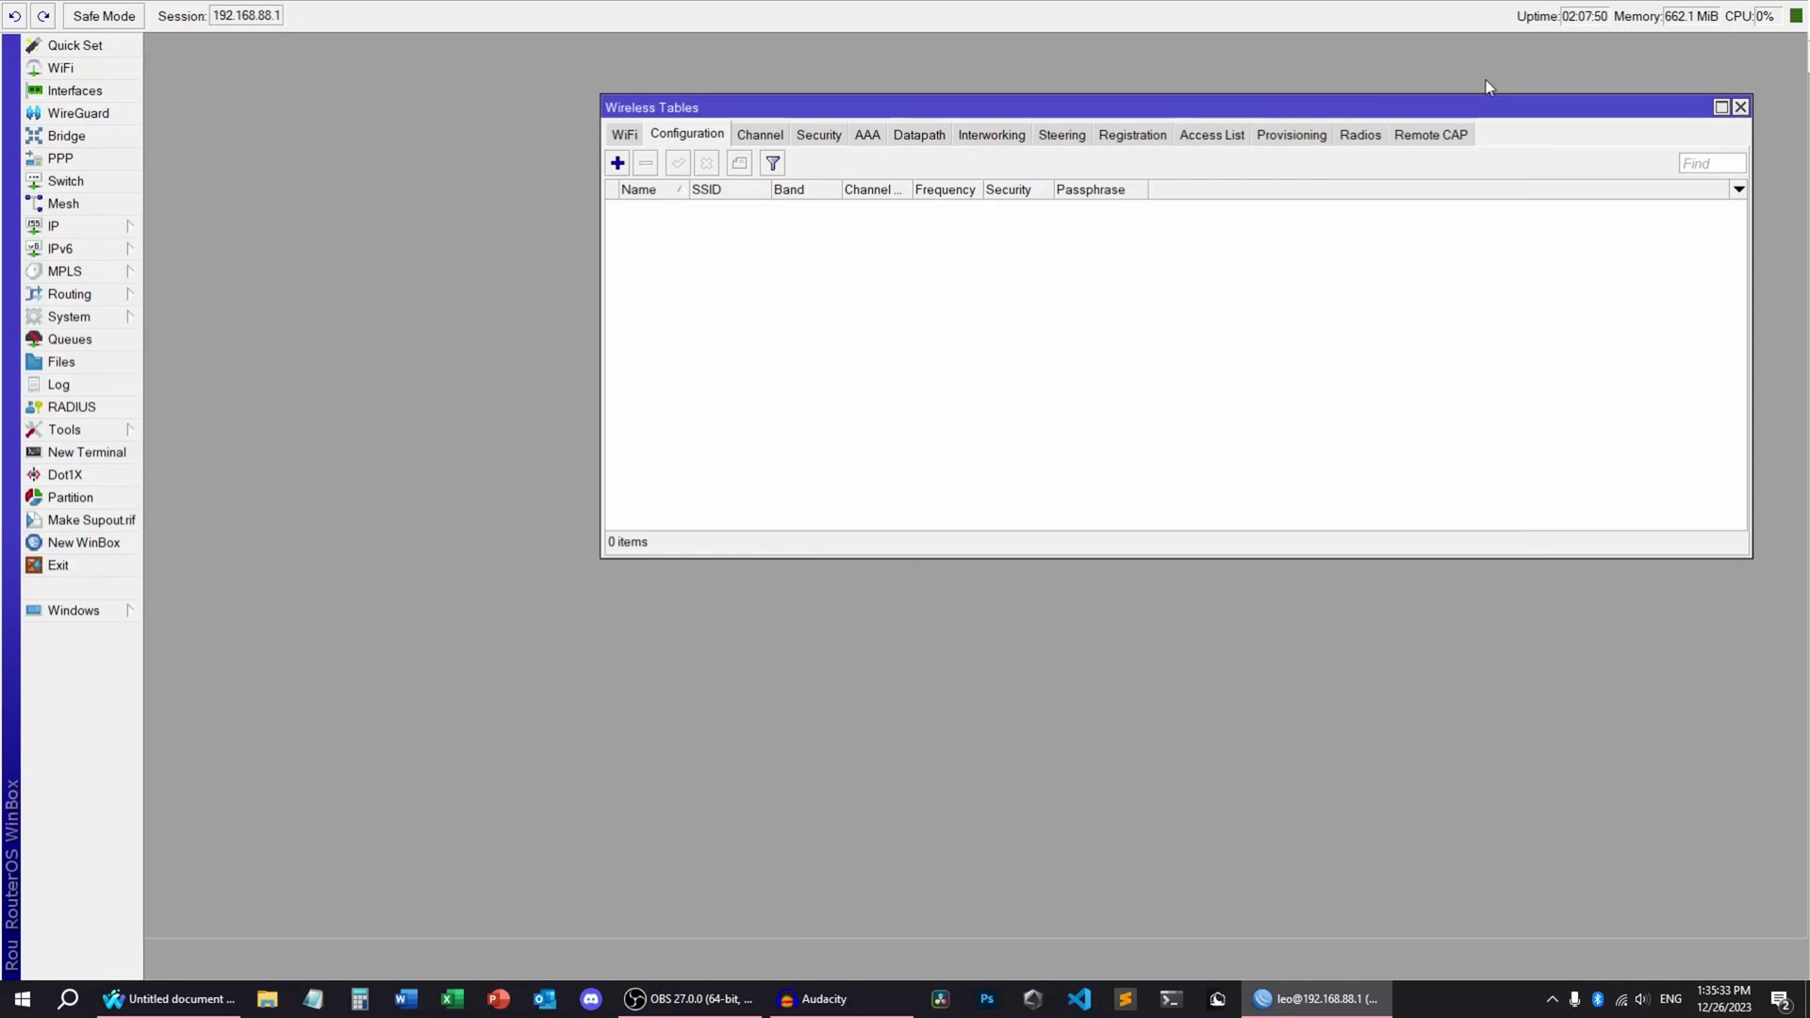
Start a new 5GHz A, 20MHz channel and discard it unsaved.
left_click(760, 135)
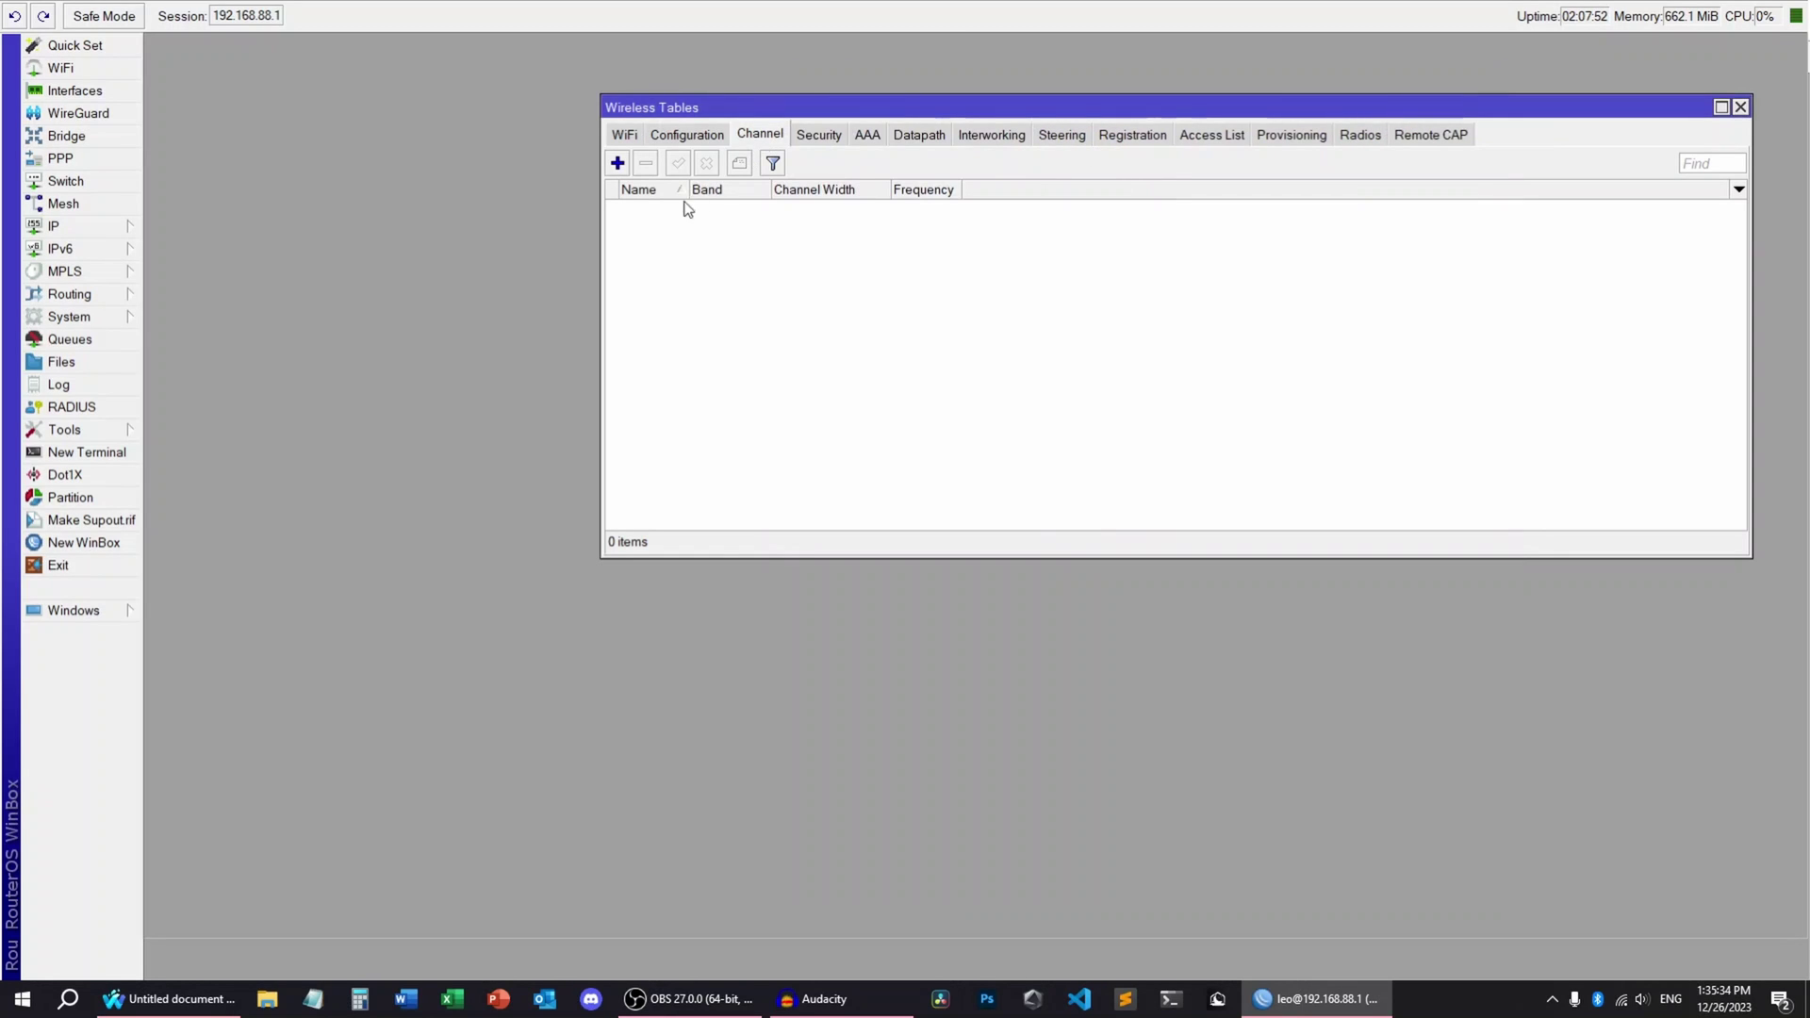
left_click(617, 163)
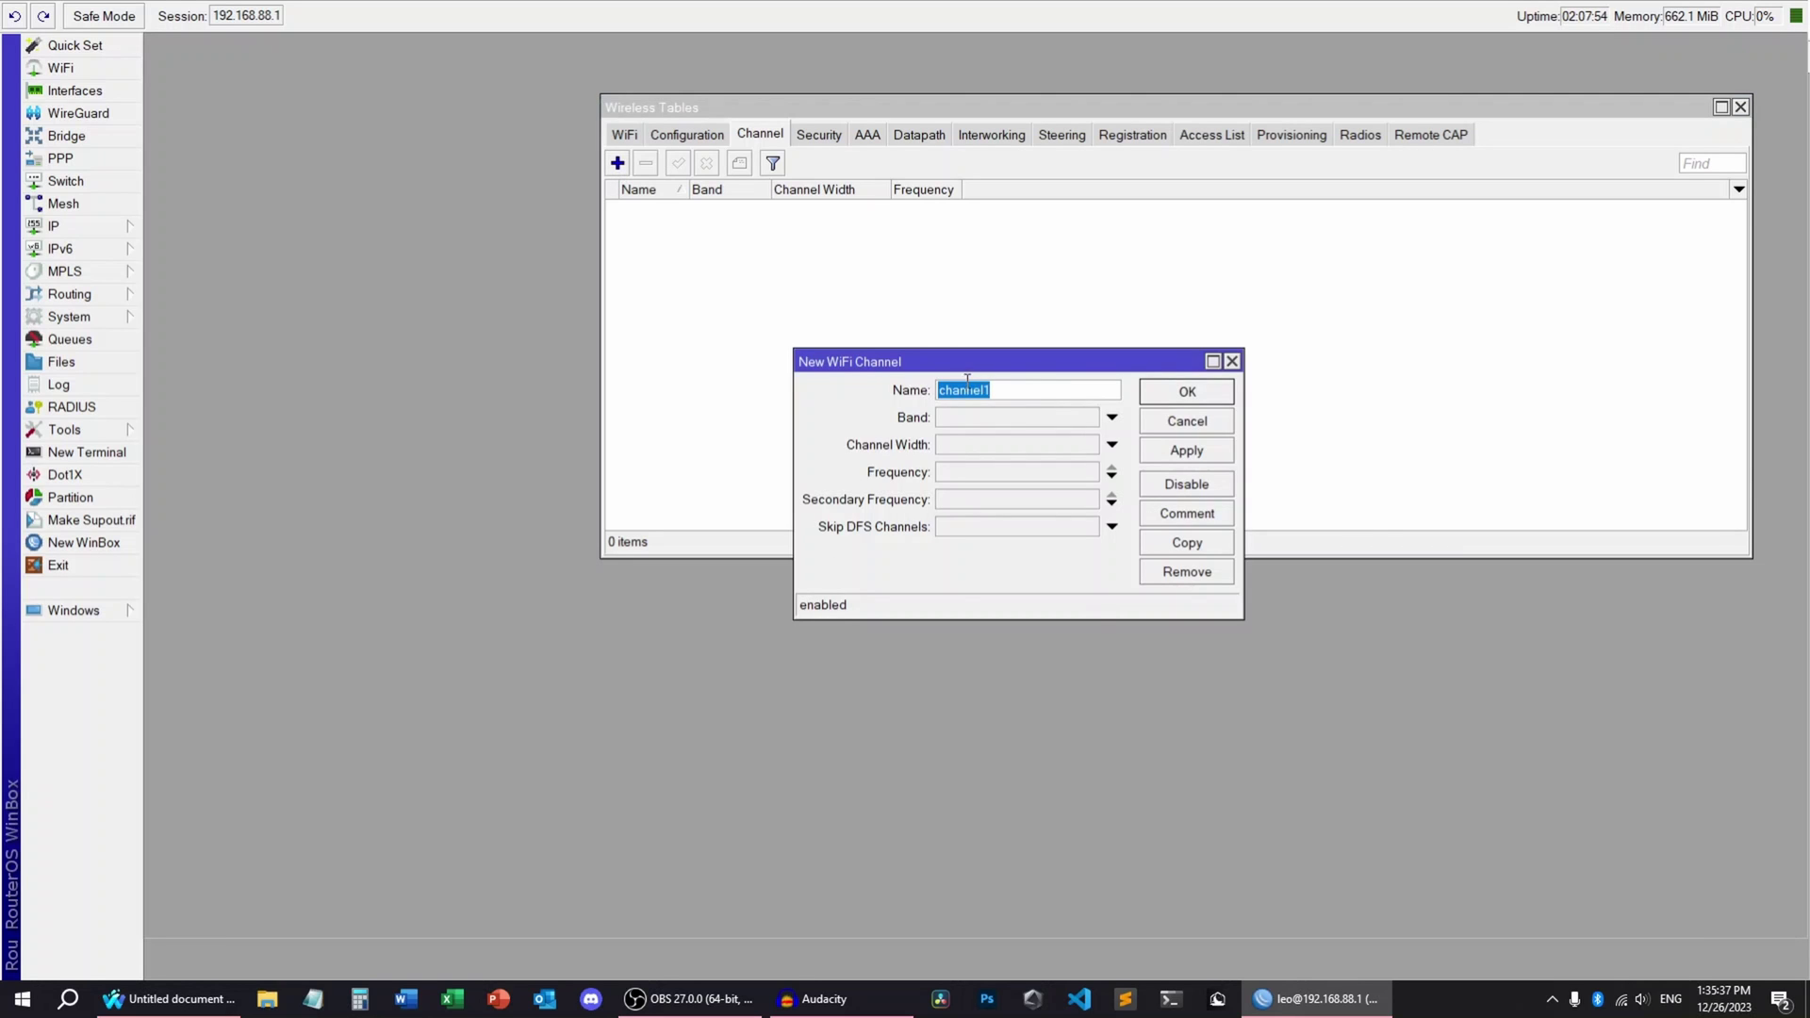
left_click(1112, 417)
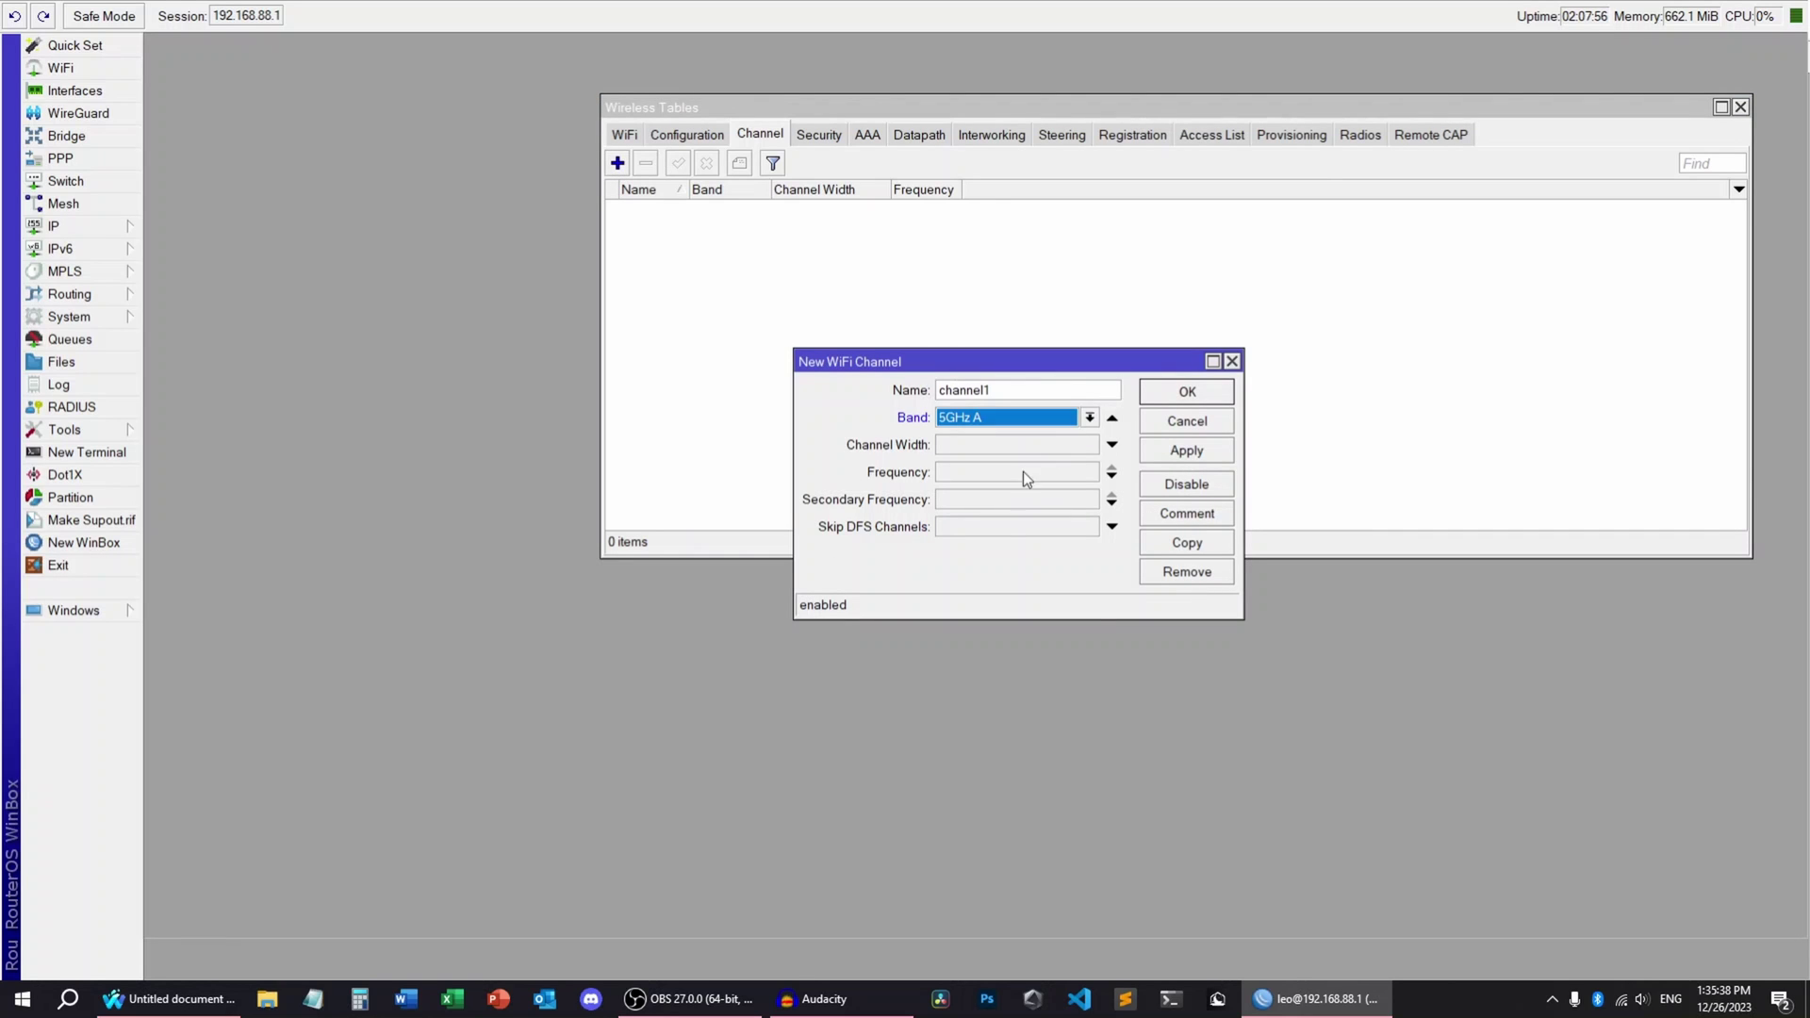
left_click(1113, 449)
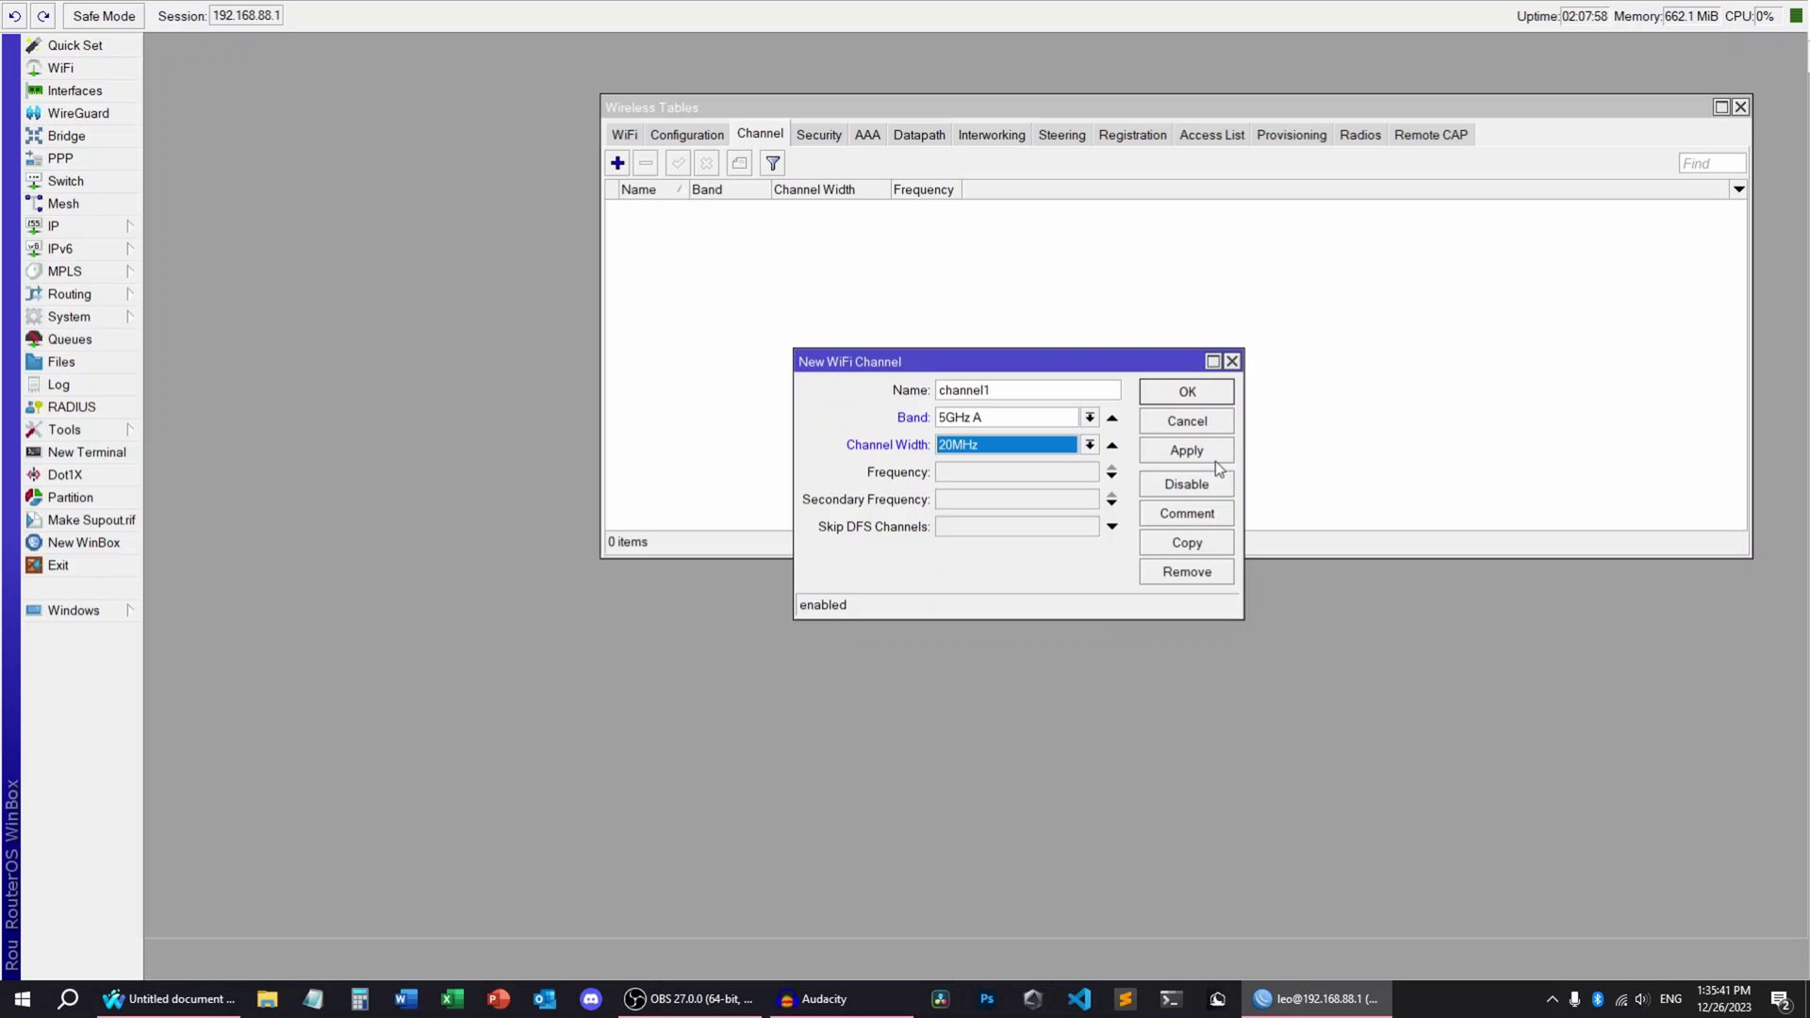
left_click(1207, 423)
Start a new WiFi configuration named config-5G with mode ap.
left_click(706, 142)
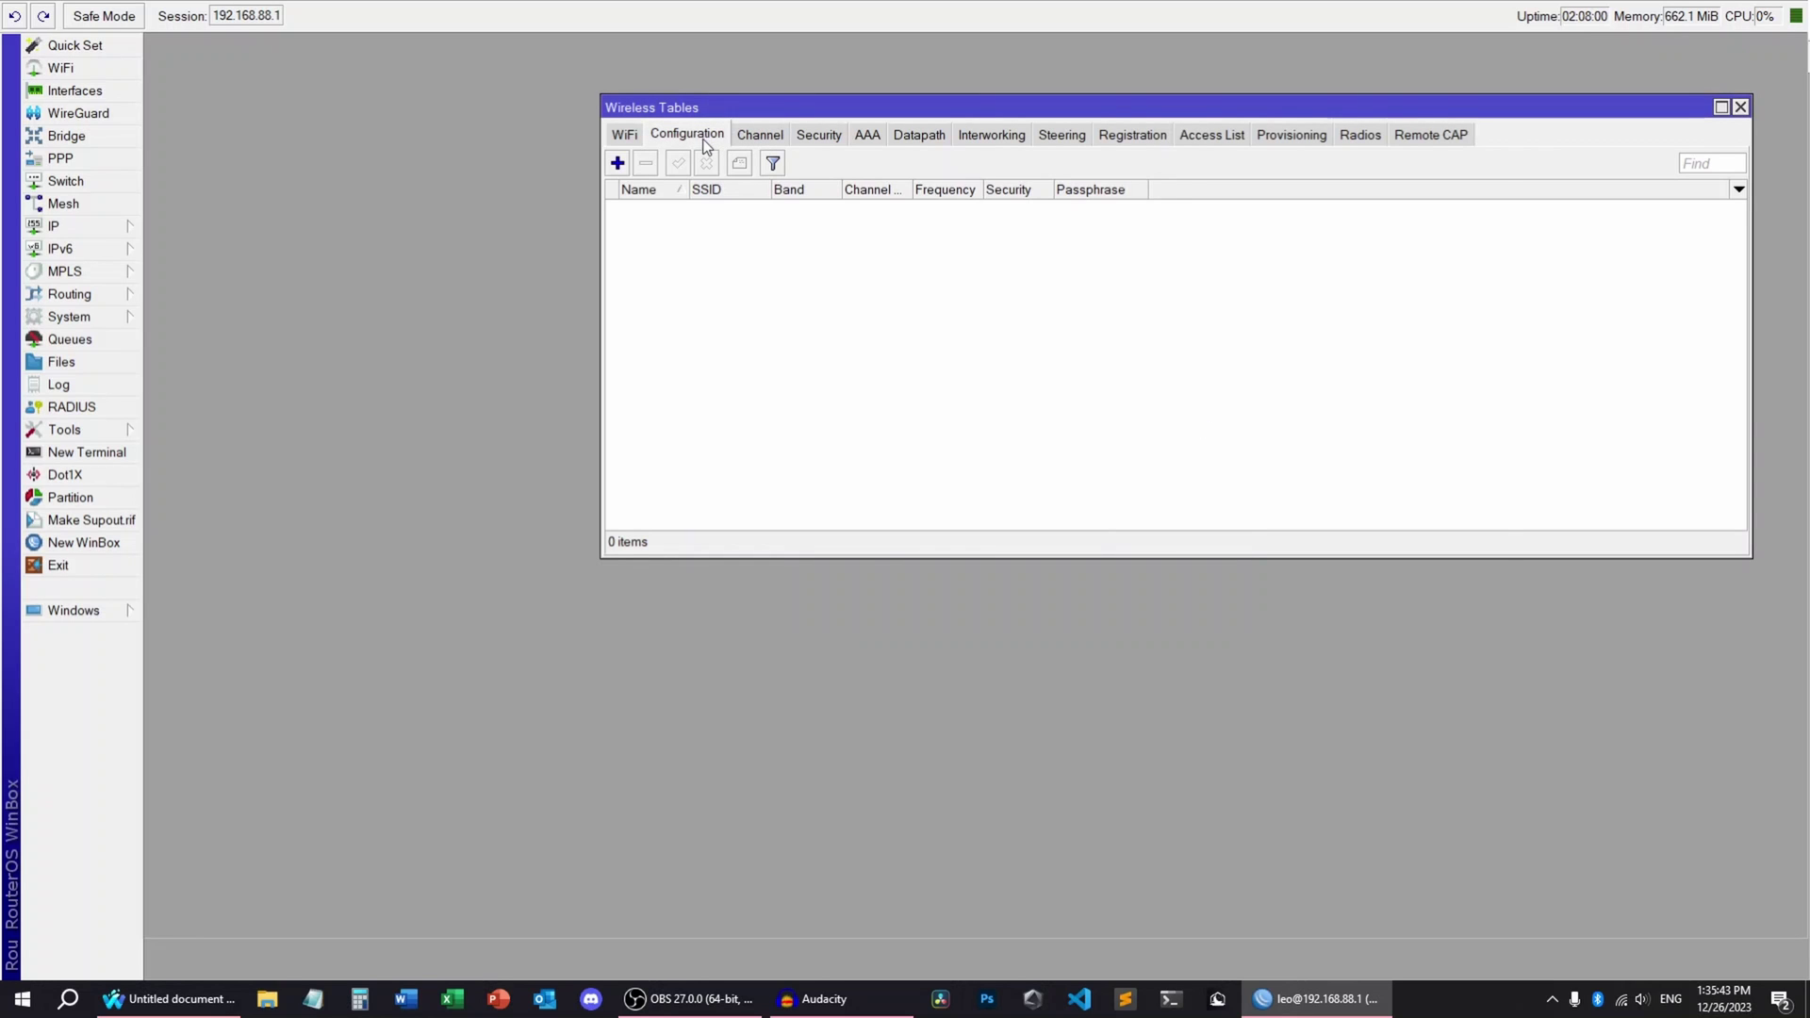
left_click(618, 164)
left_click(926, 107)
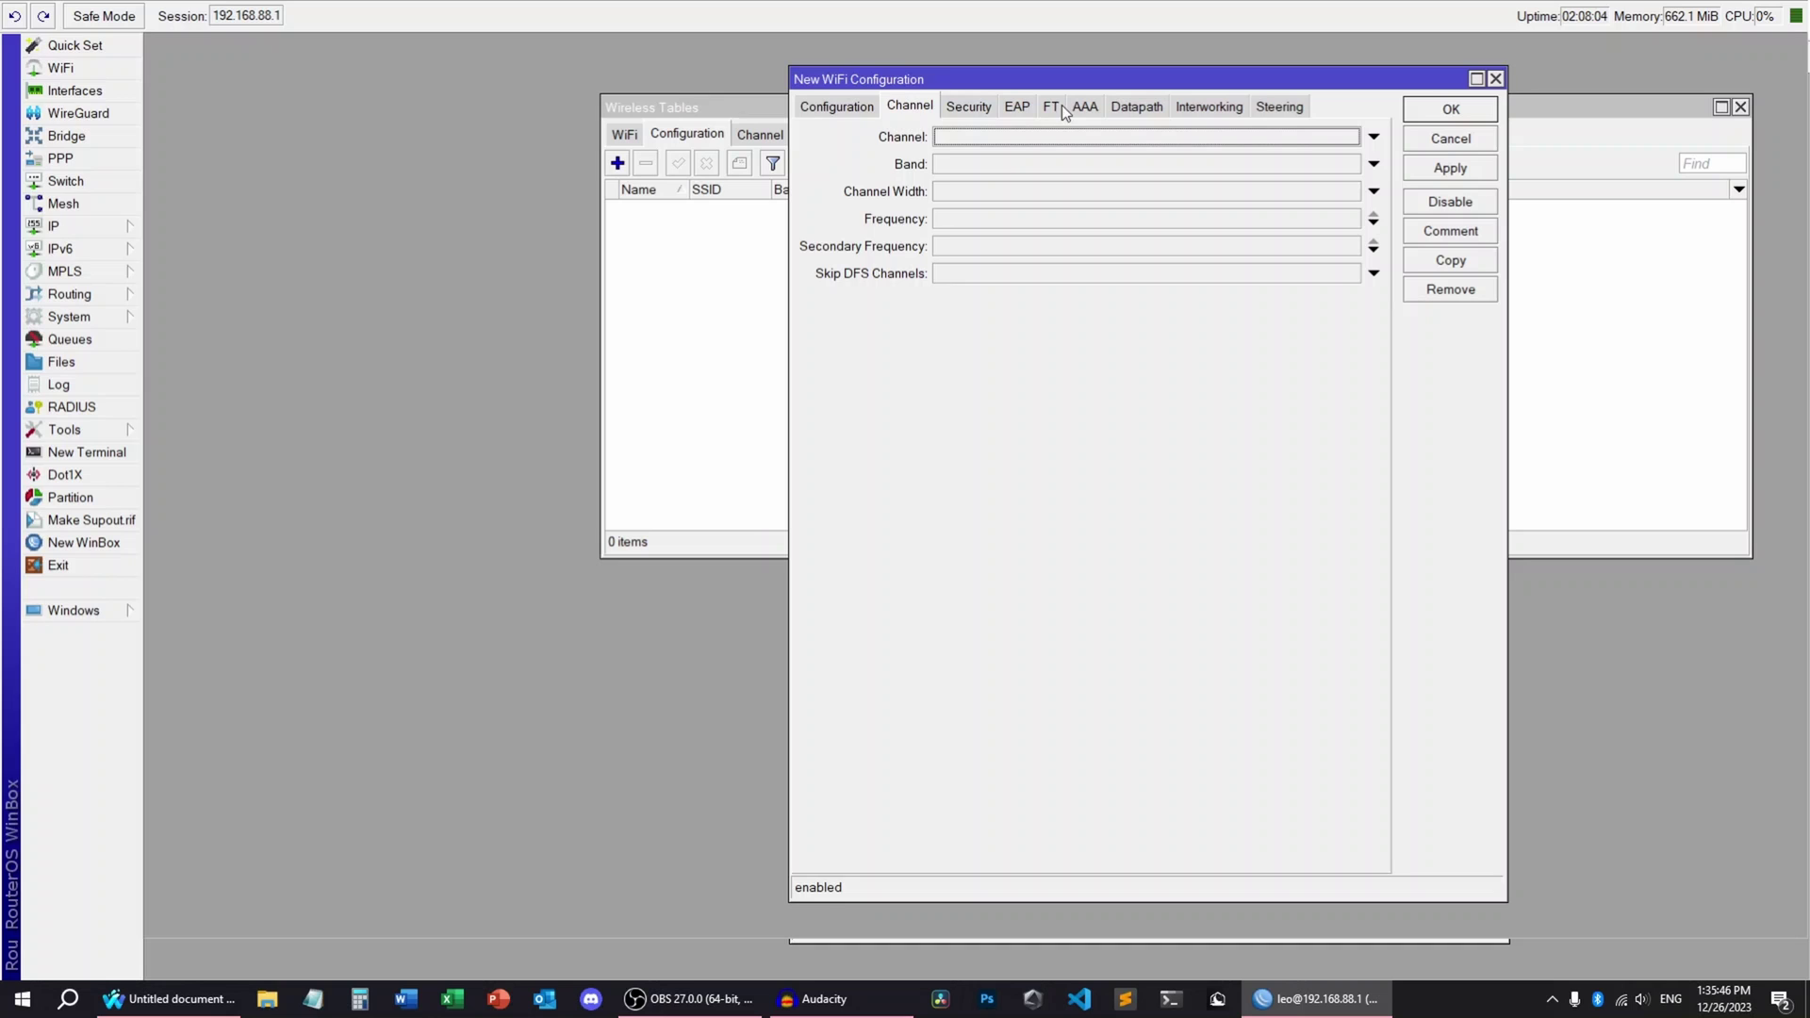
left_click(836, 111)
type("config-5G")
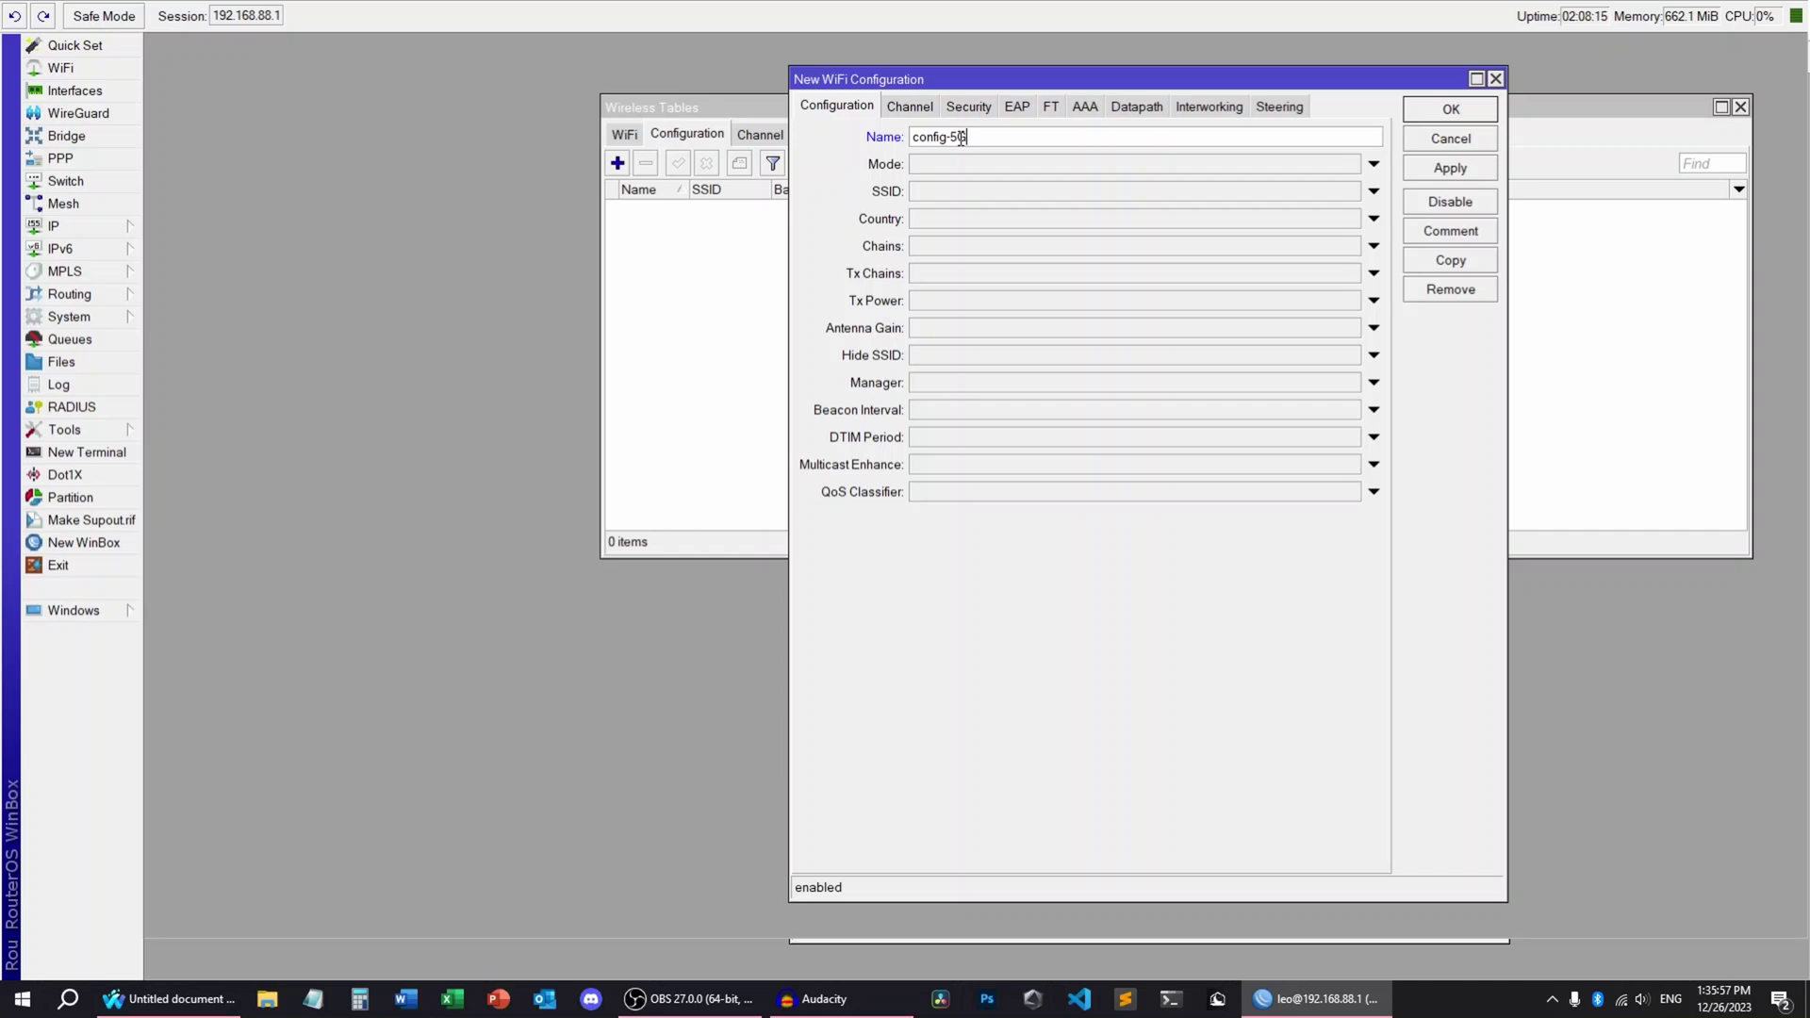
left_click(1373, 166)
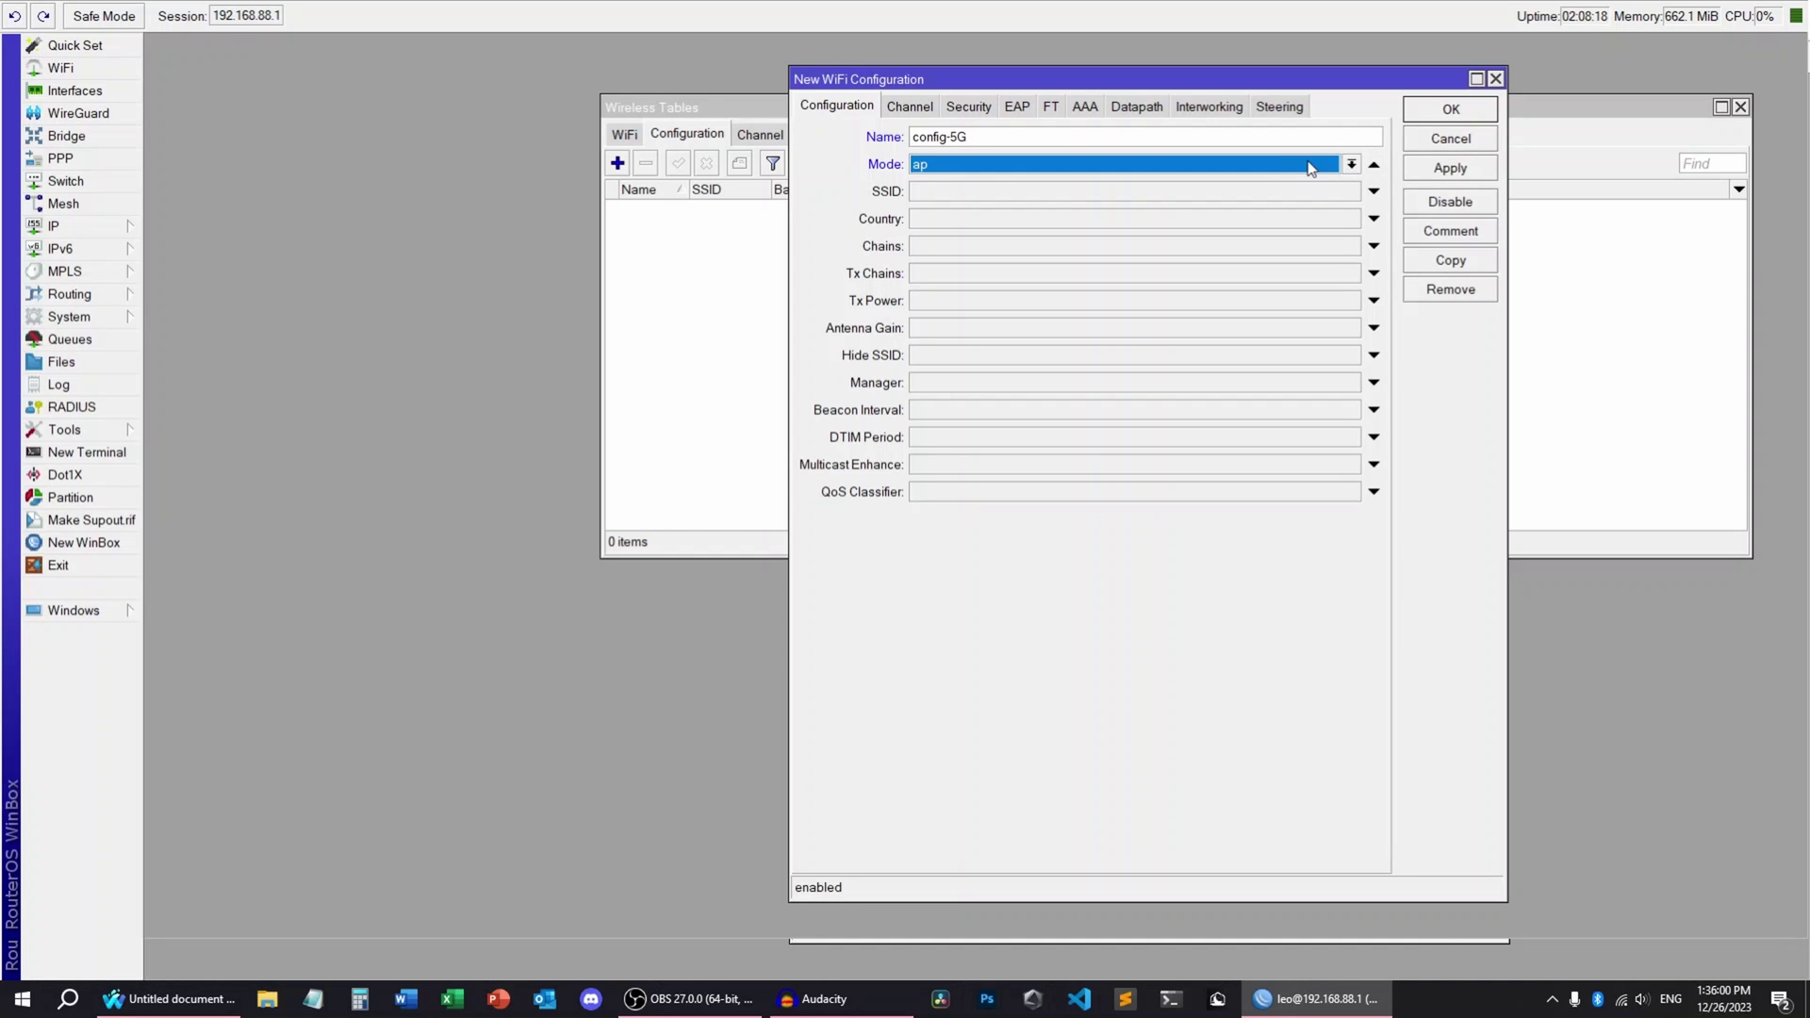
Give config-5G the SSID myWiFi and country Slovakia.
left_click(1373, 194)
type("myWiFi")
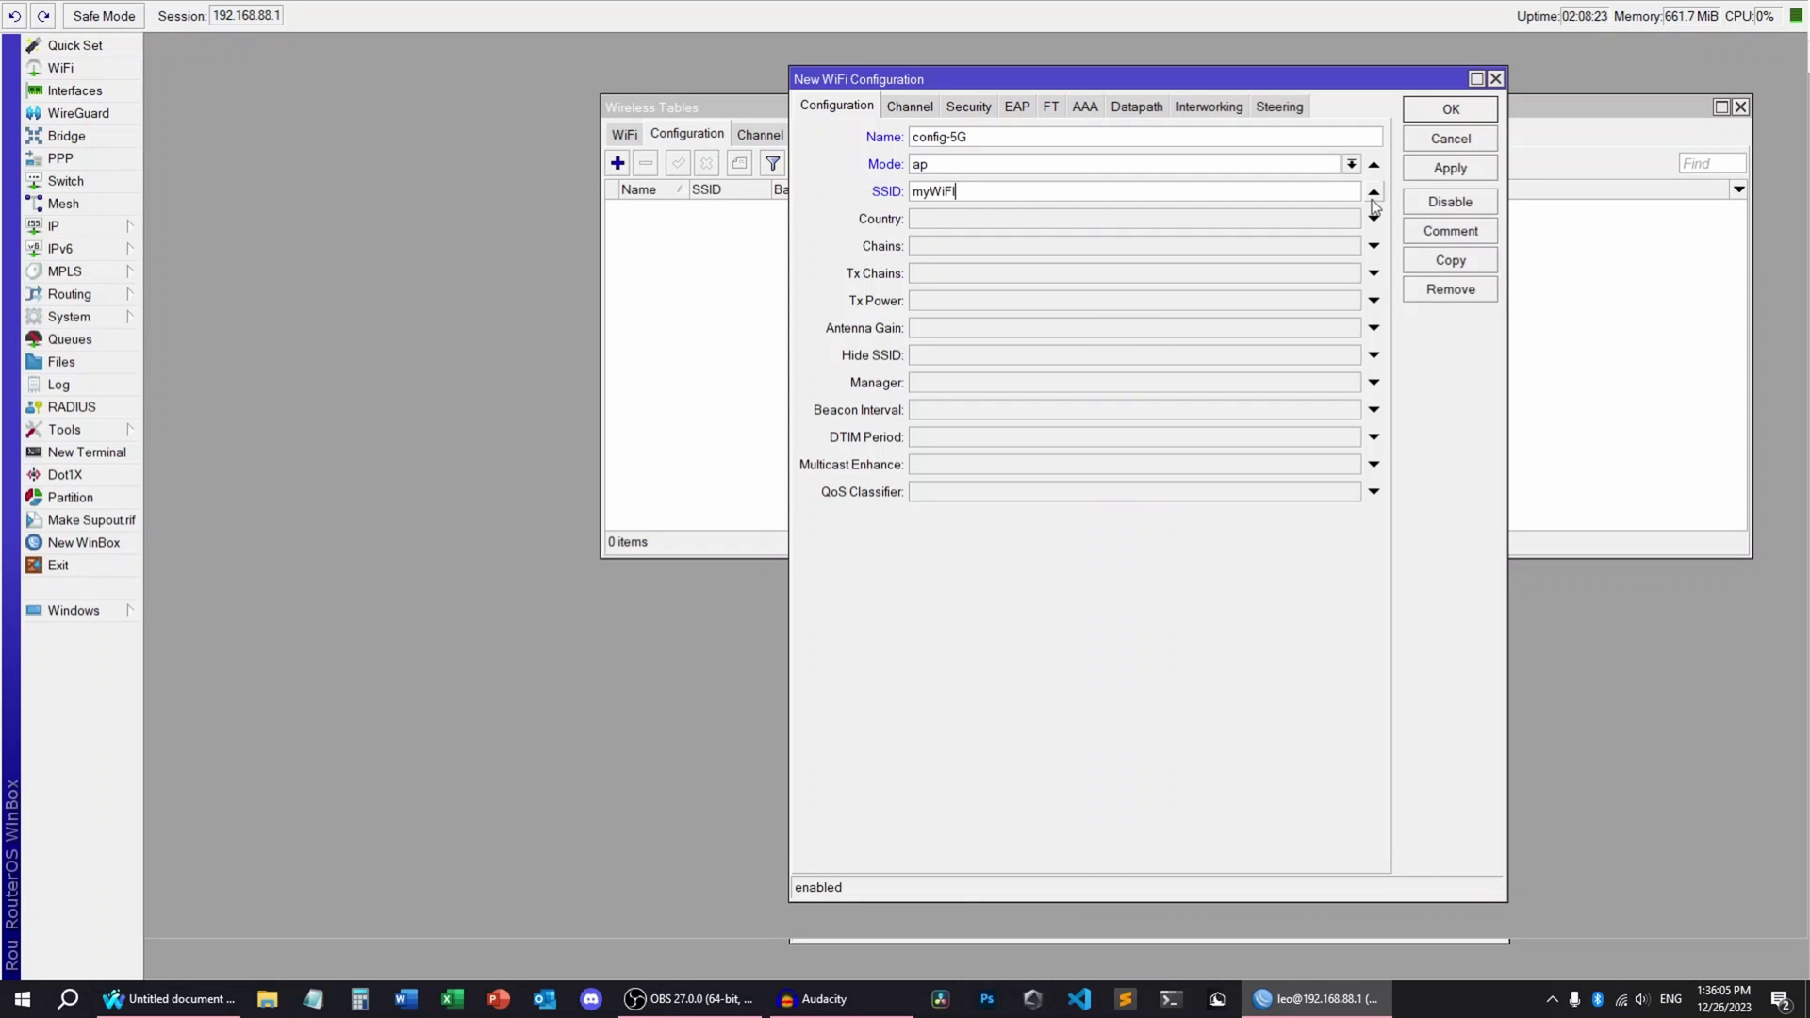
left_click(1373, 215)
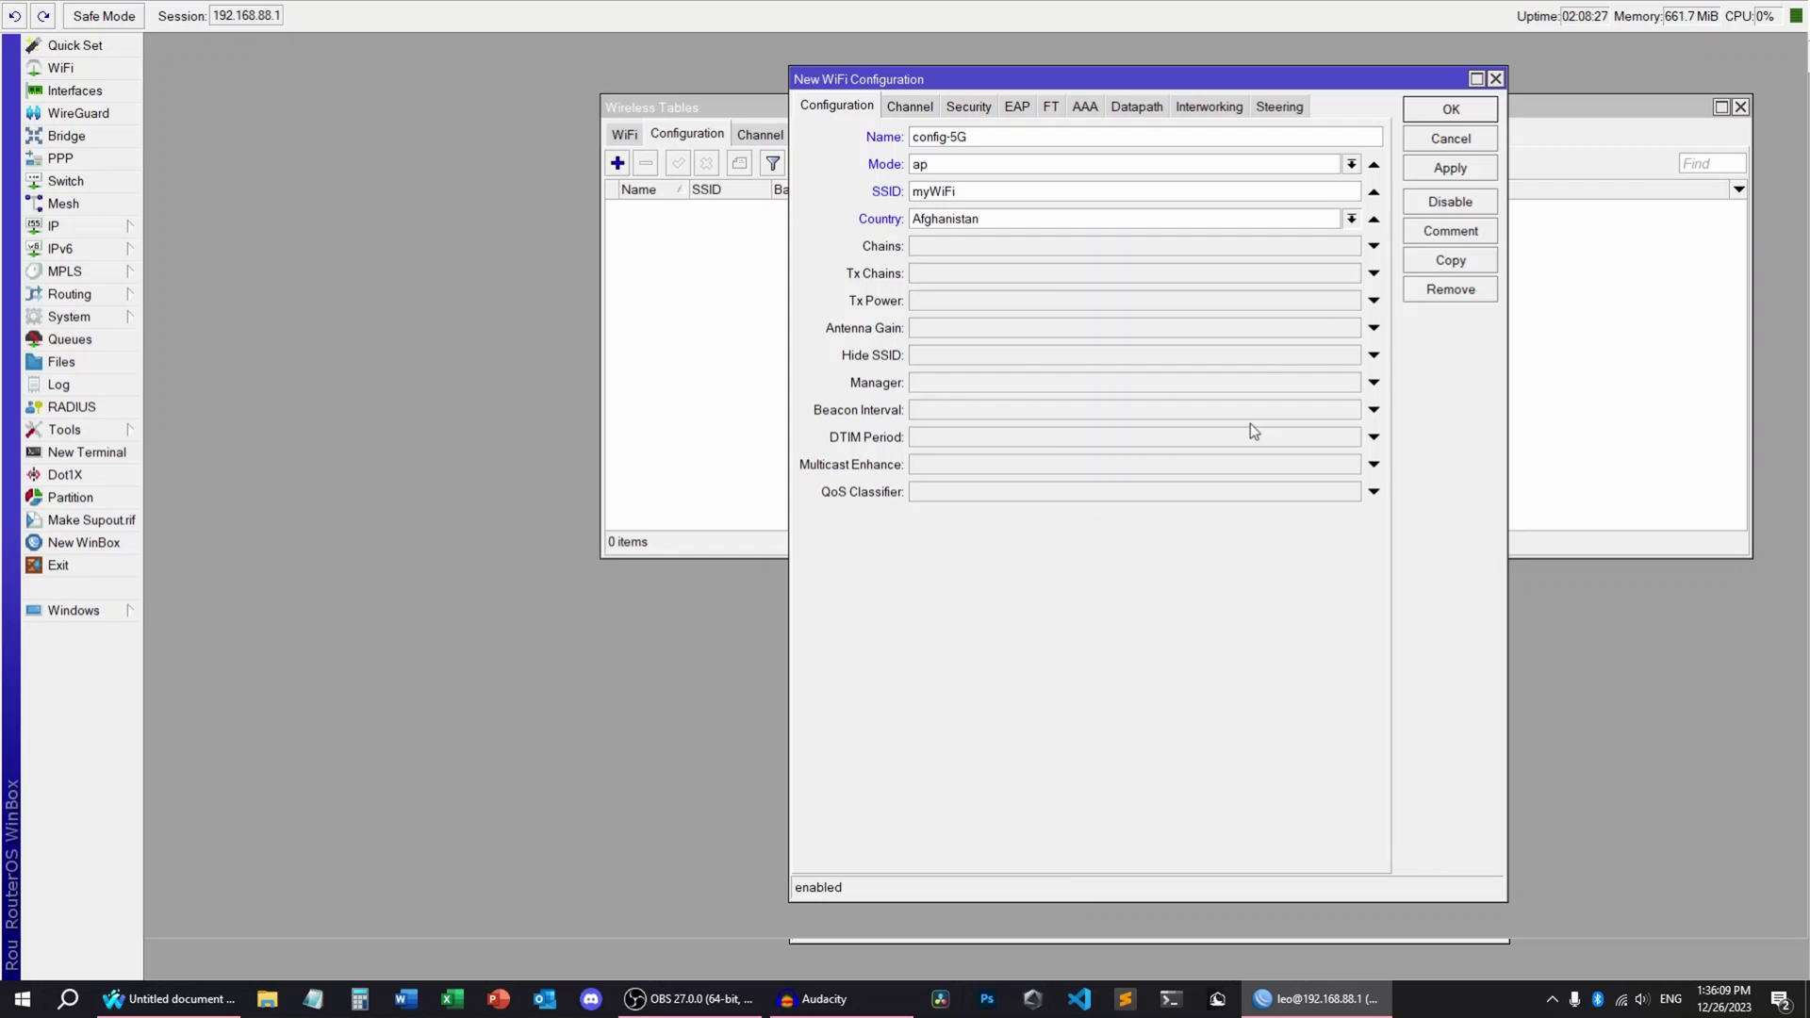
type("Slovakia")
left_click(909, 107)
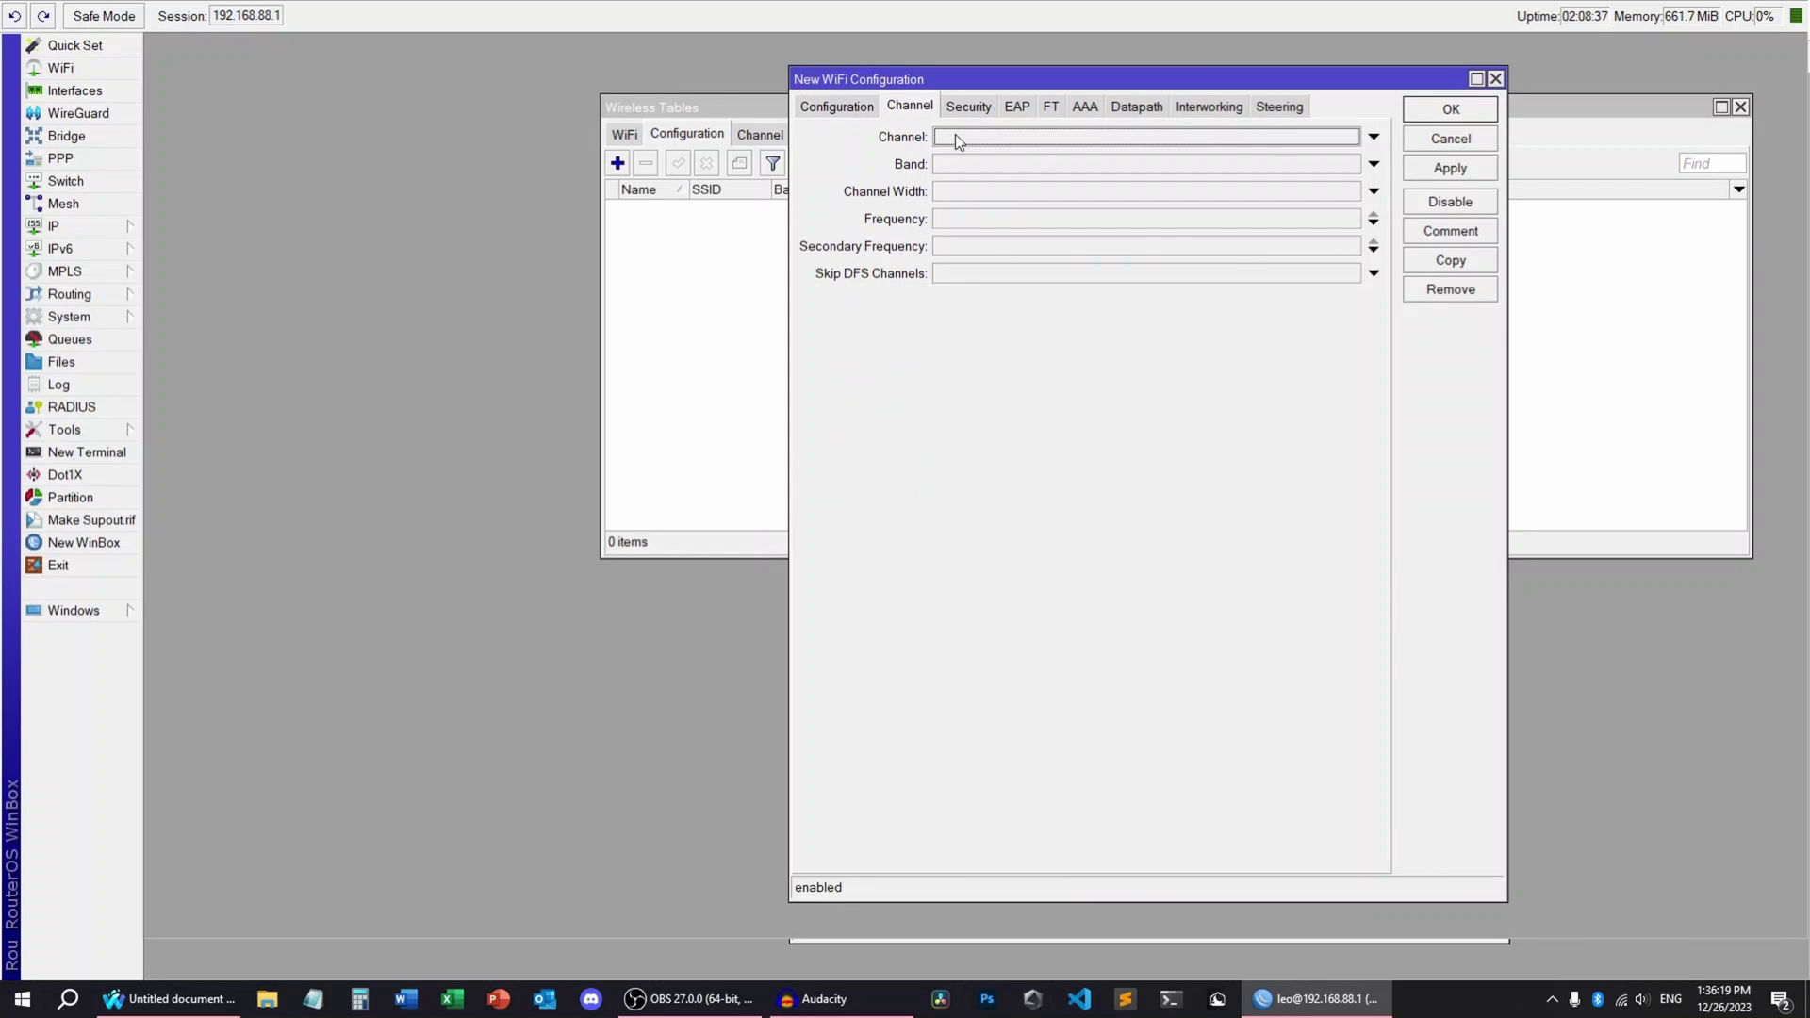
left_click_drag(903, 77, 1051, 84)
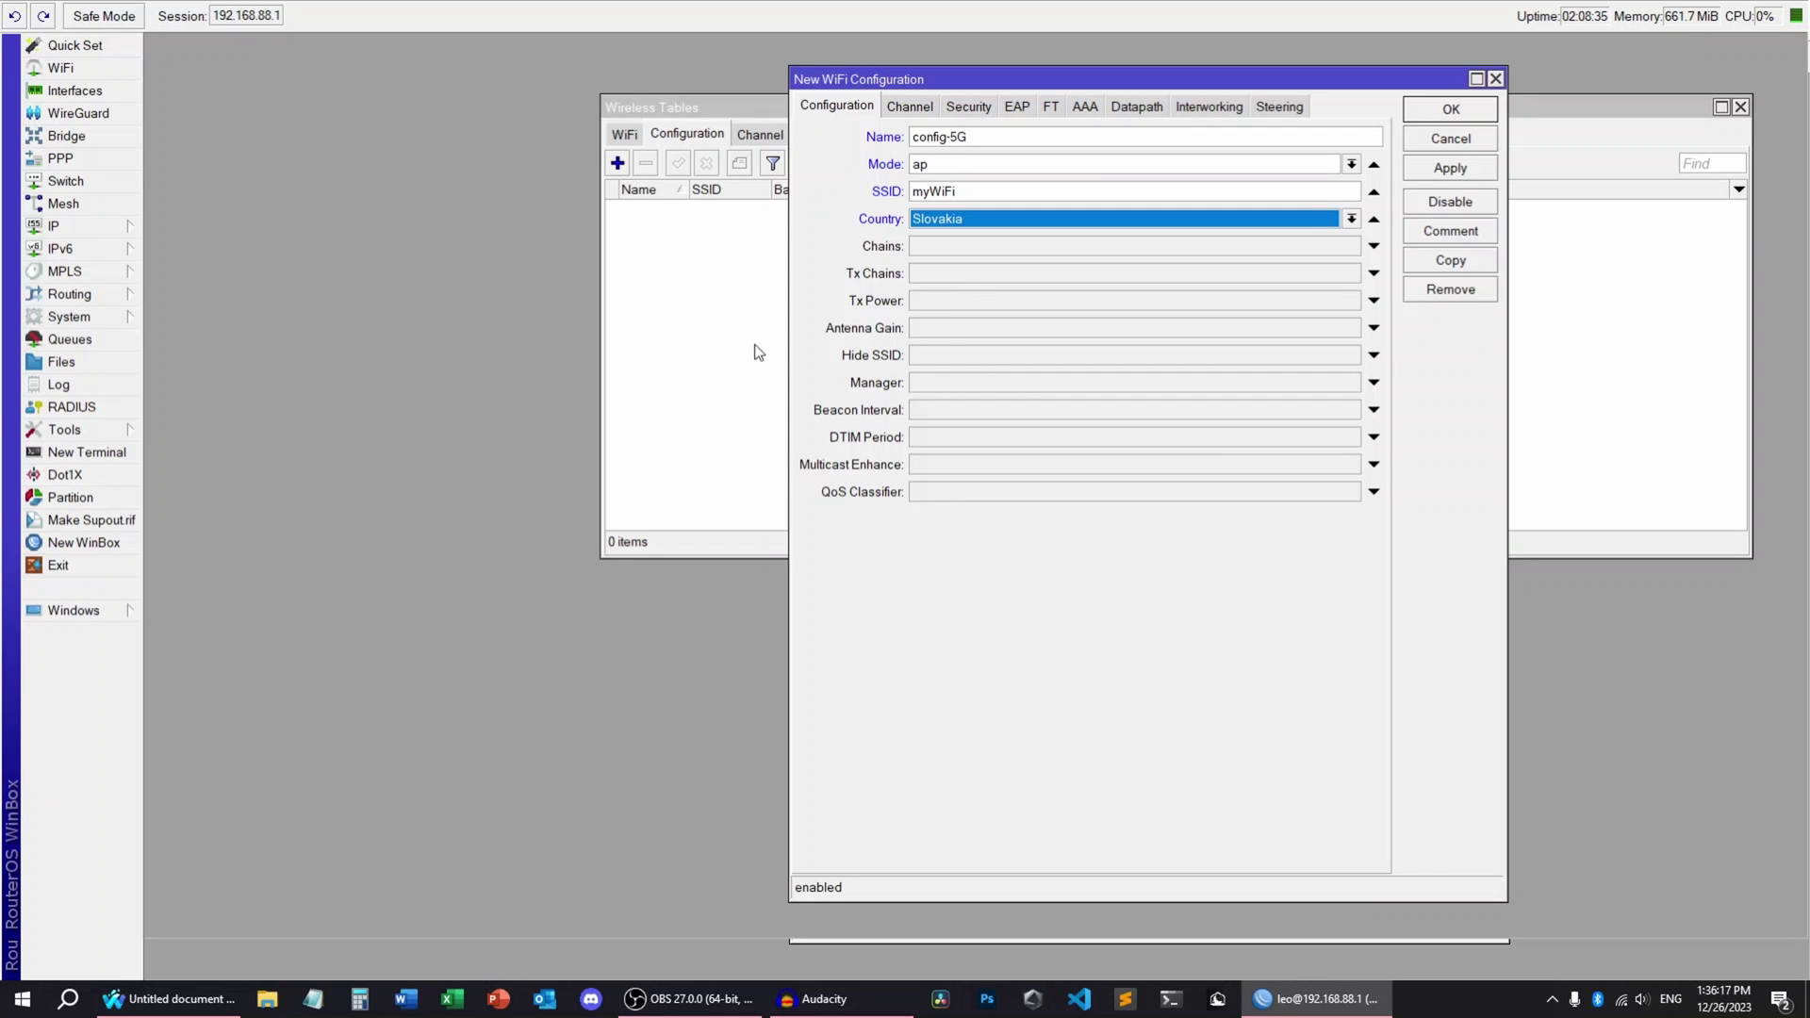
Set the config-5G channel band to 5GHz AX.
left_click(911, 114)
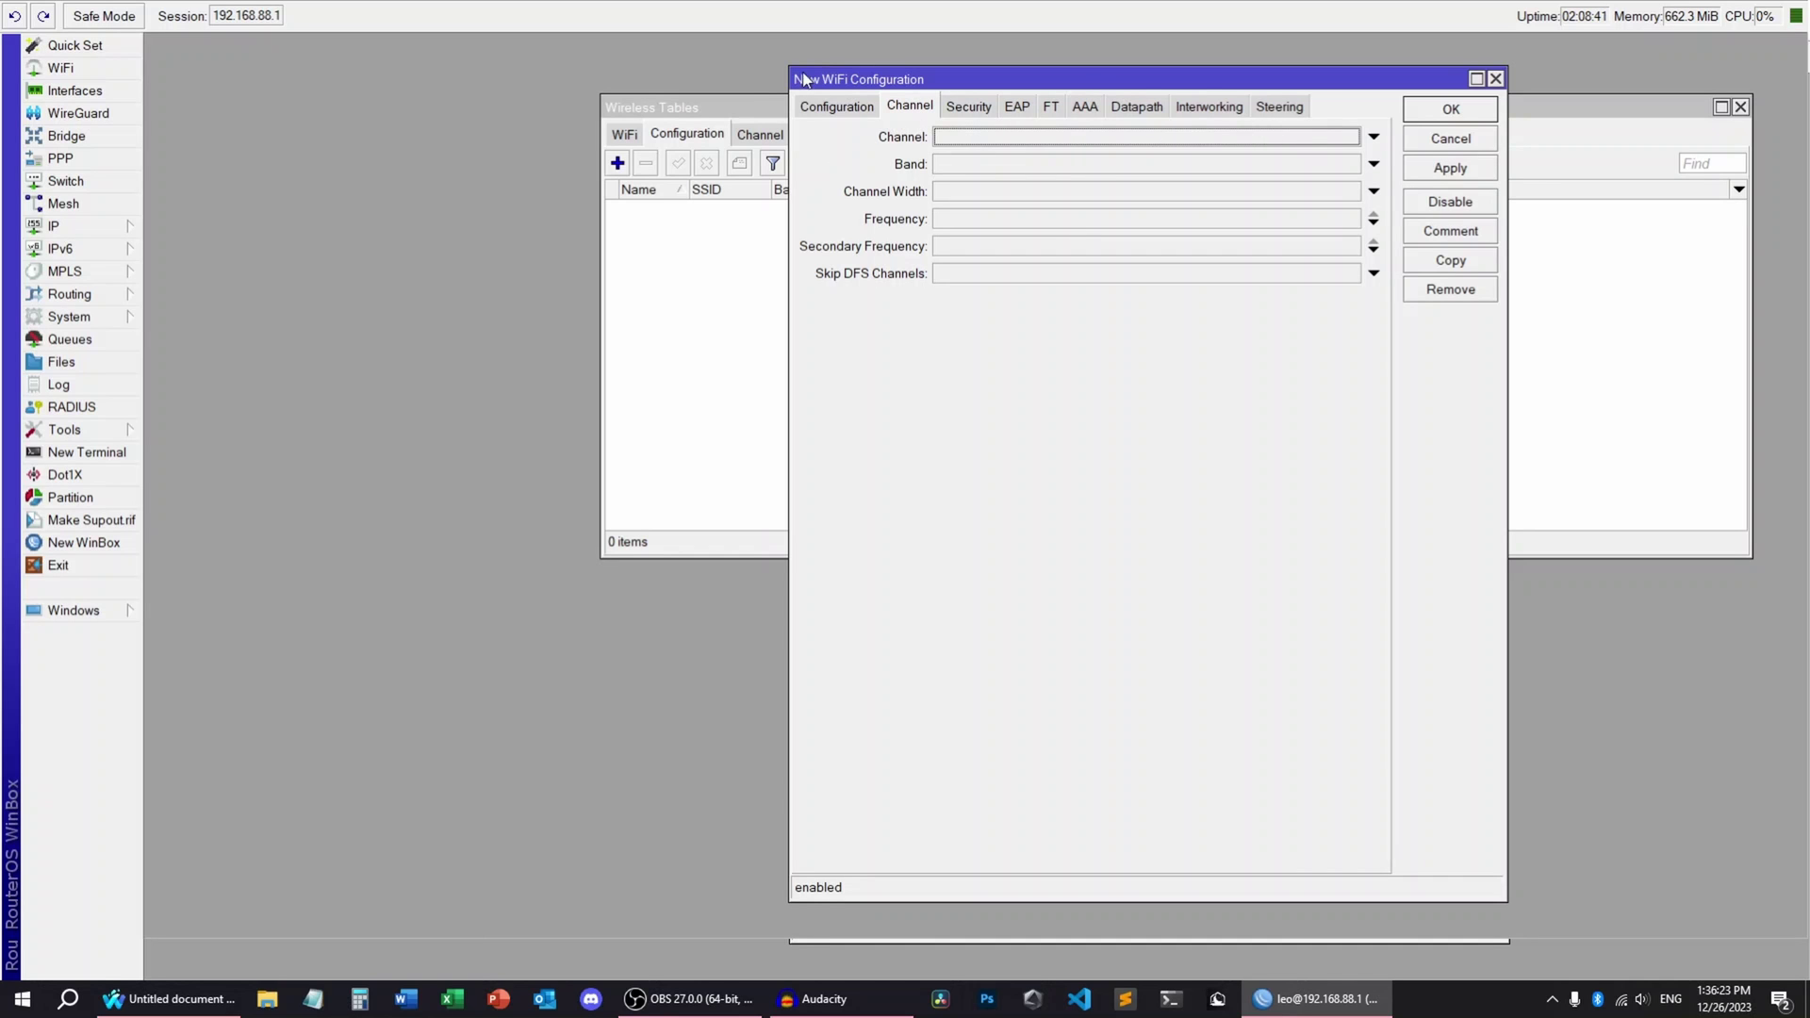
left_click_drag(888, 79, 1036, 85)
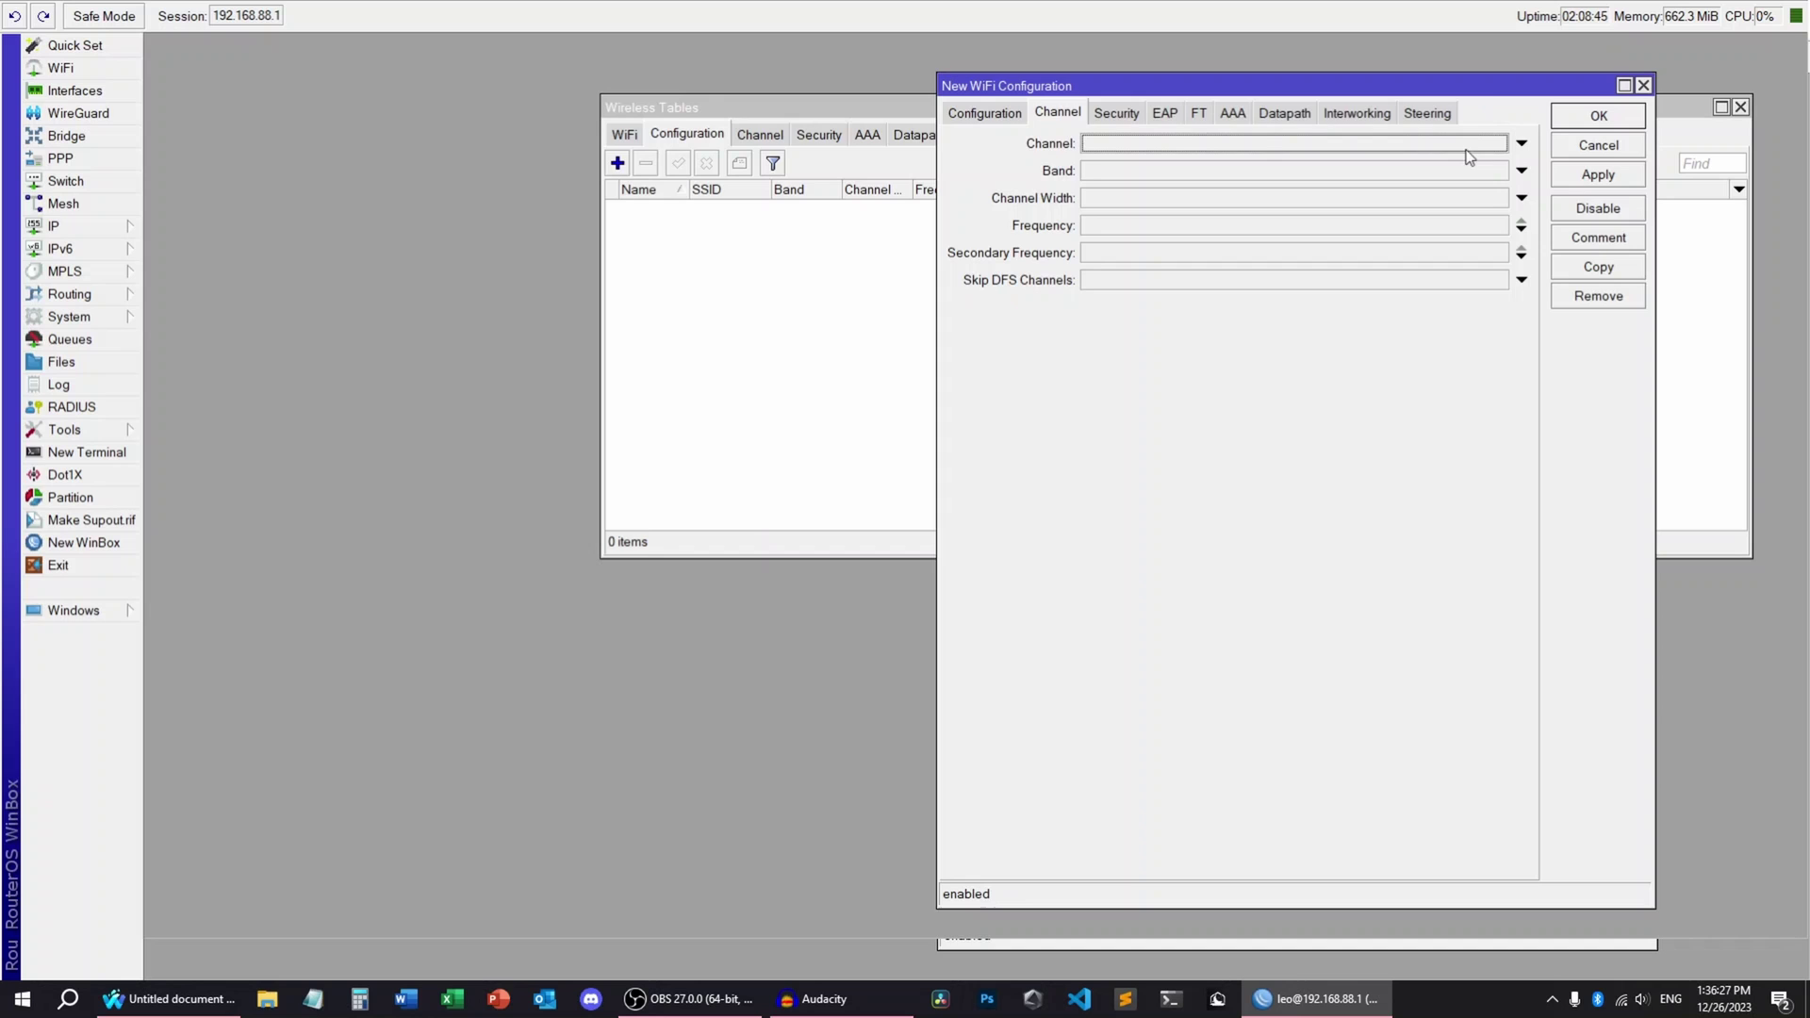
left_click_drag(1469, 83, 1290, 61)
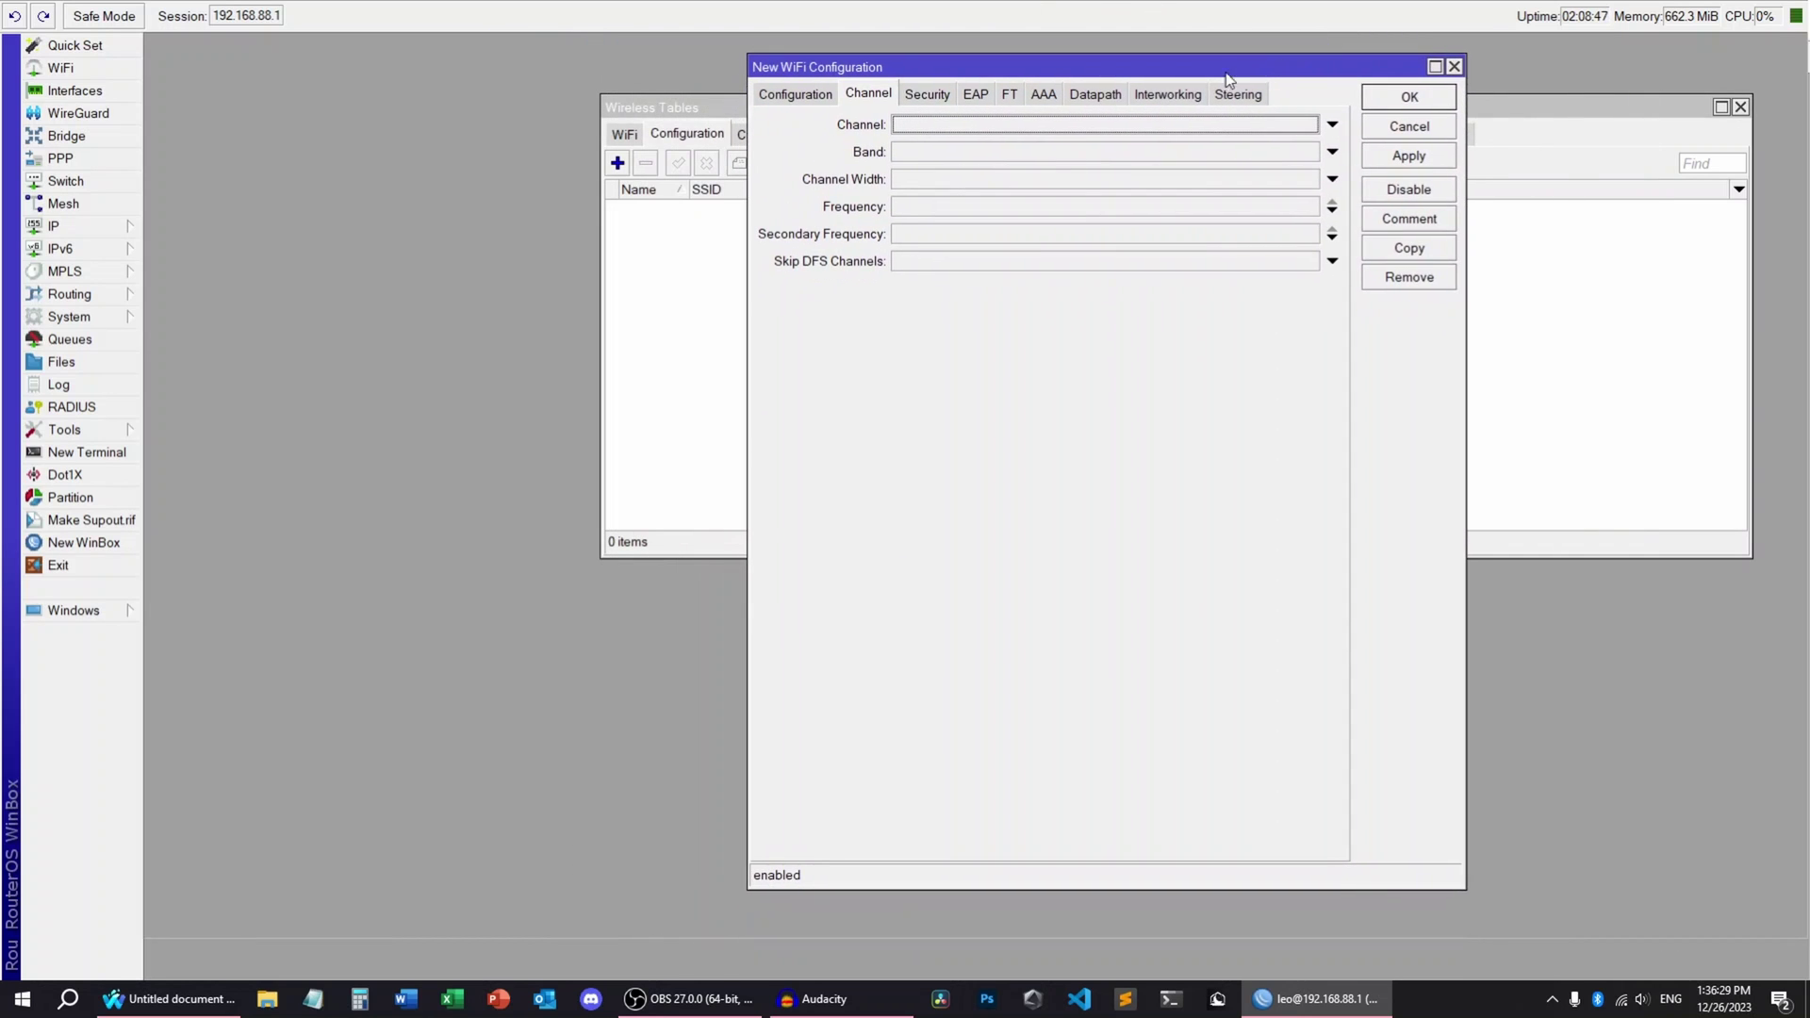
left_click(1333, 153)
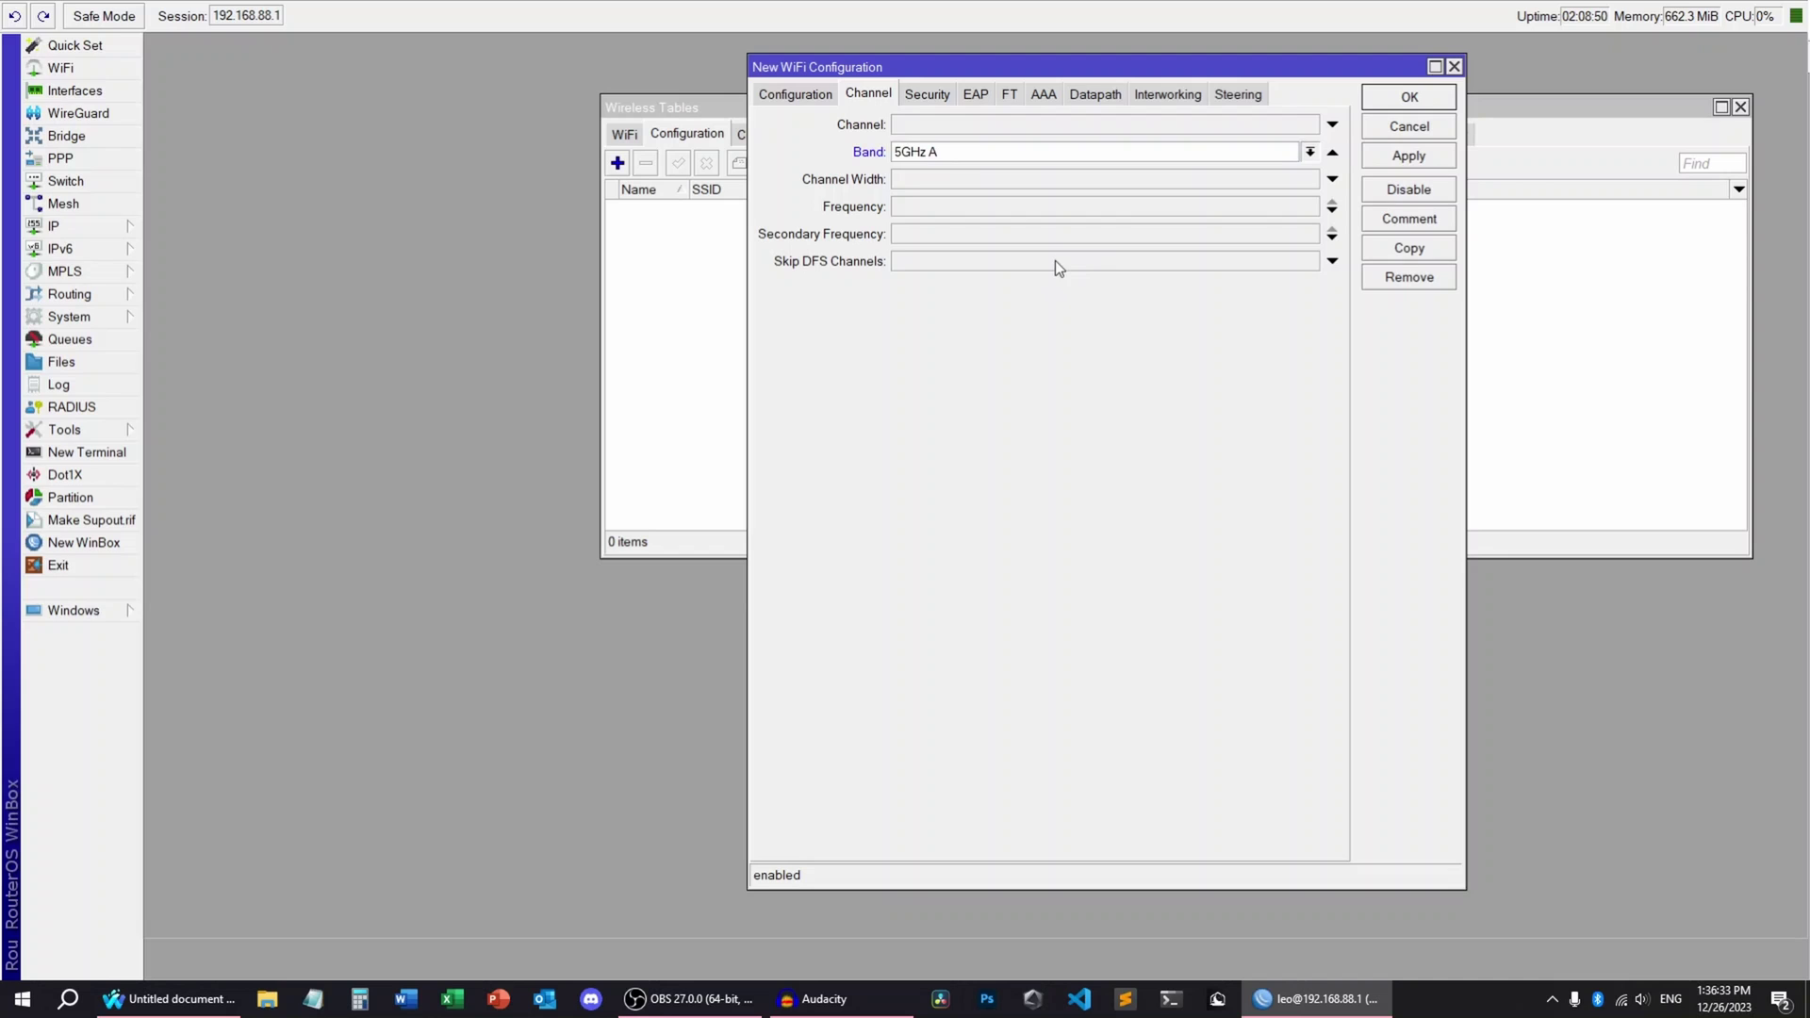
key("Down")
key("Down")
key("Down")
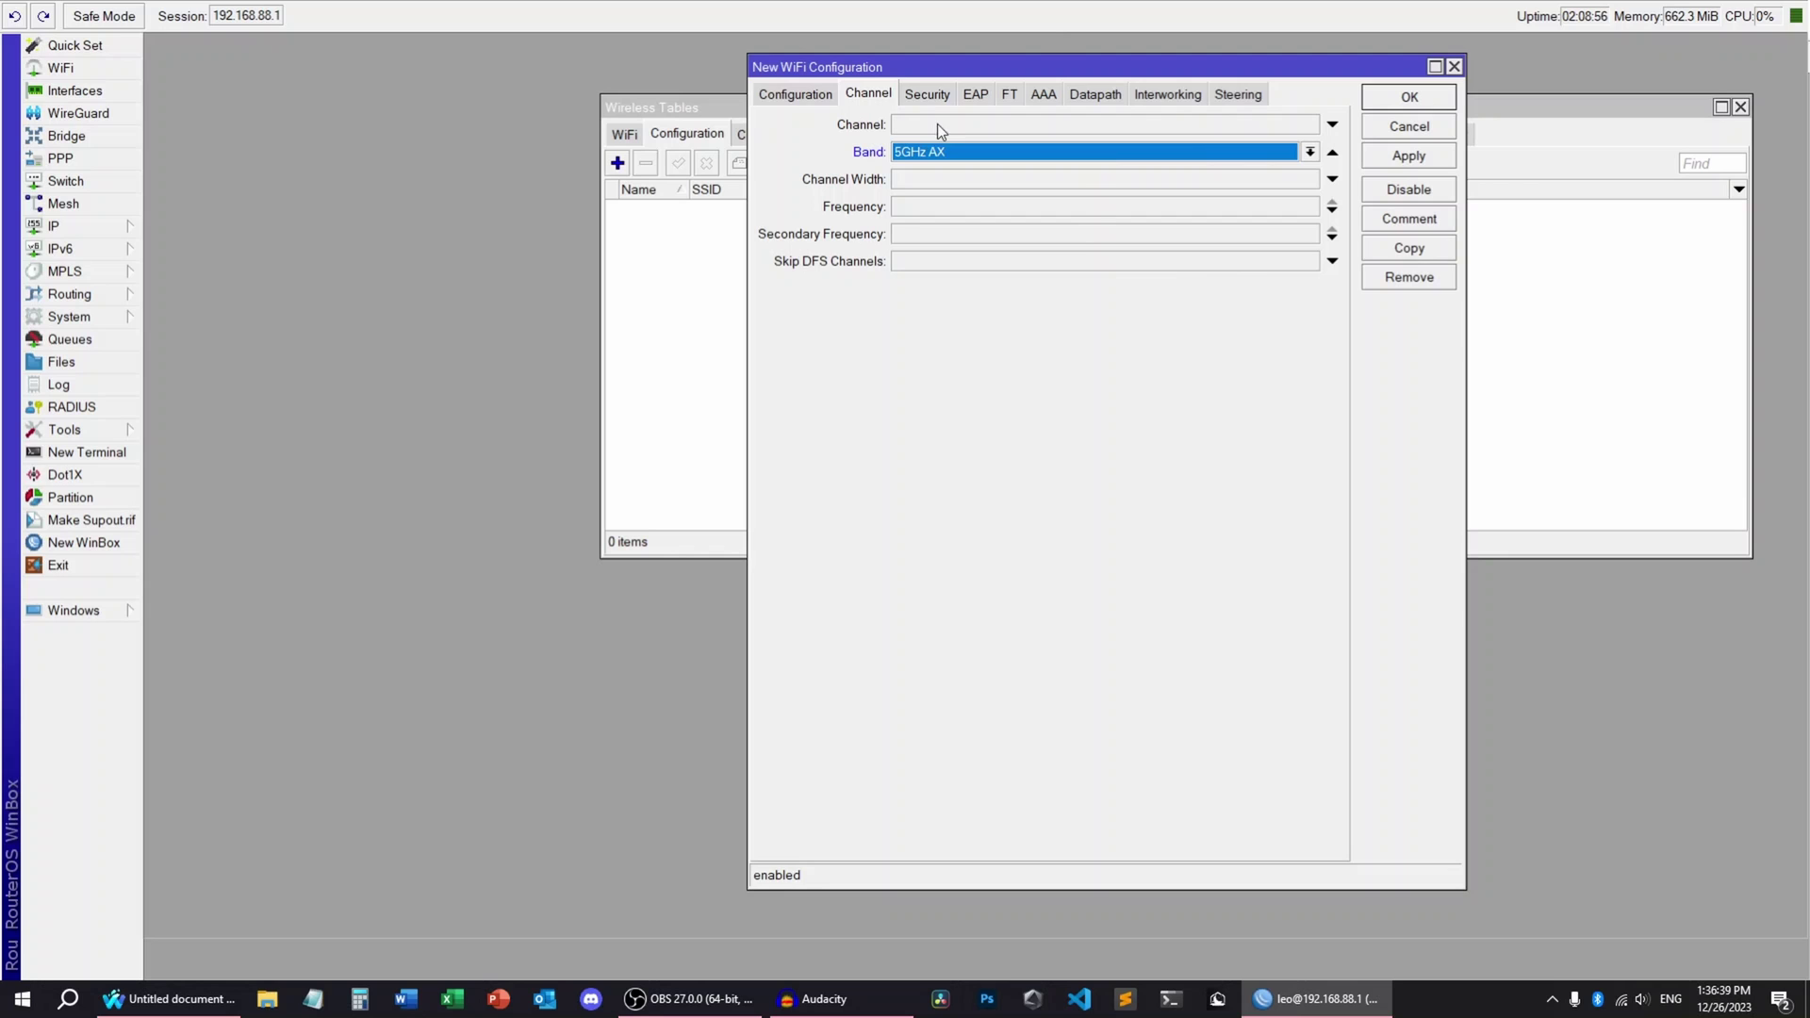
Allow WPA2 PSK and WPA3 PSK authentication and set the datapath bridge to bridge.
left_click(931, 95)
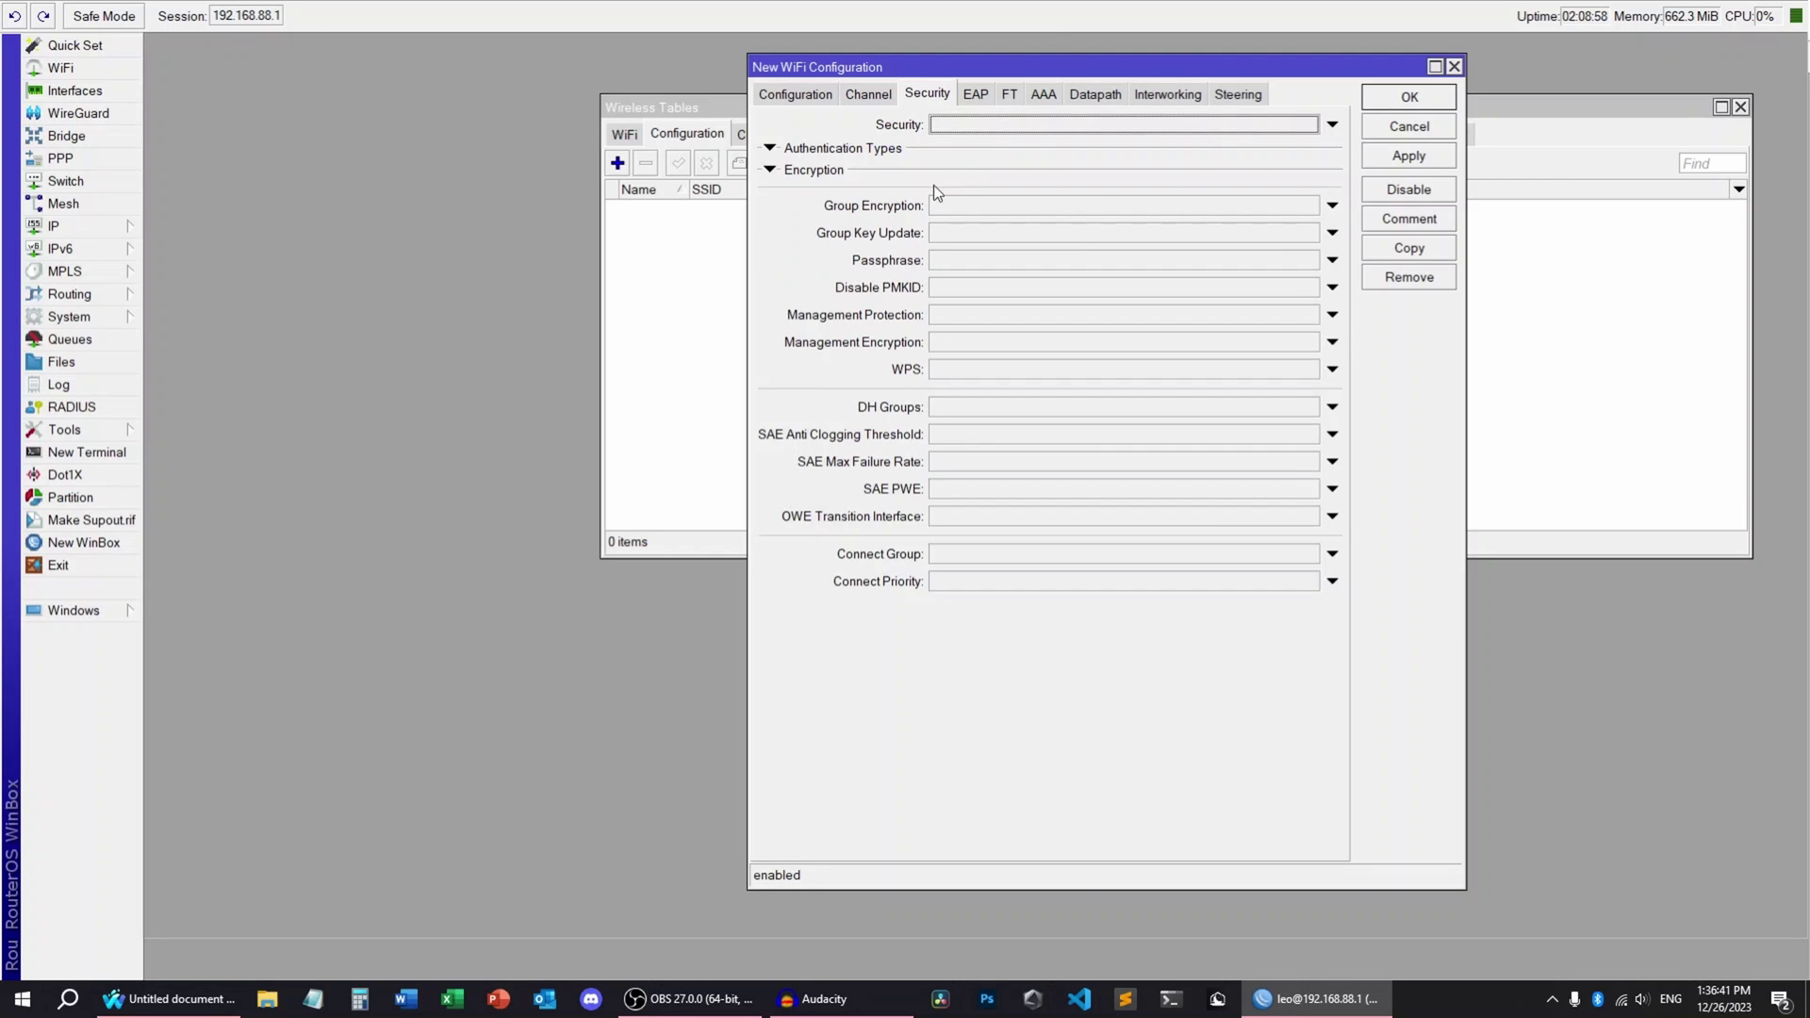
left_click(771, 147)
left_click(936, 200)
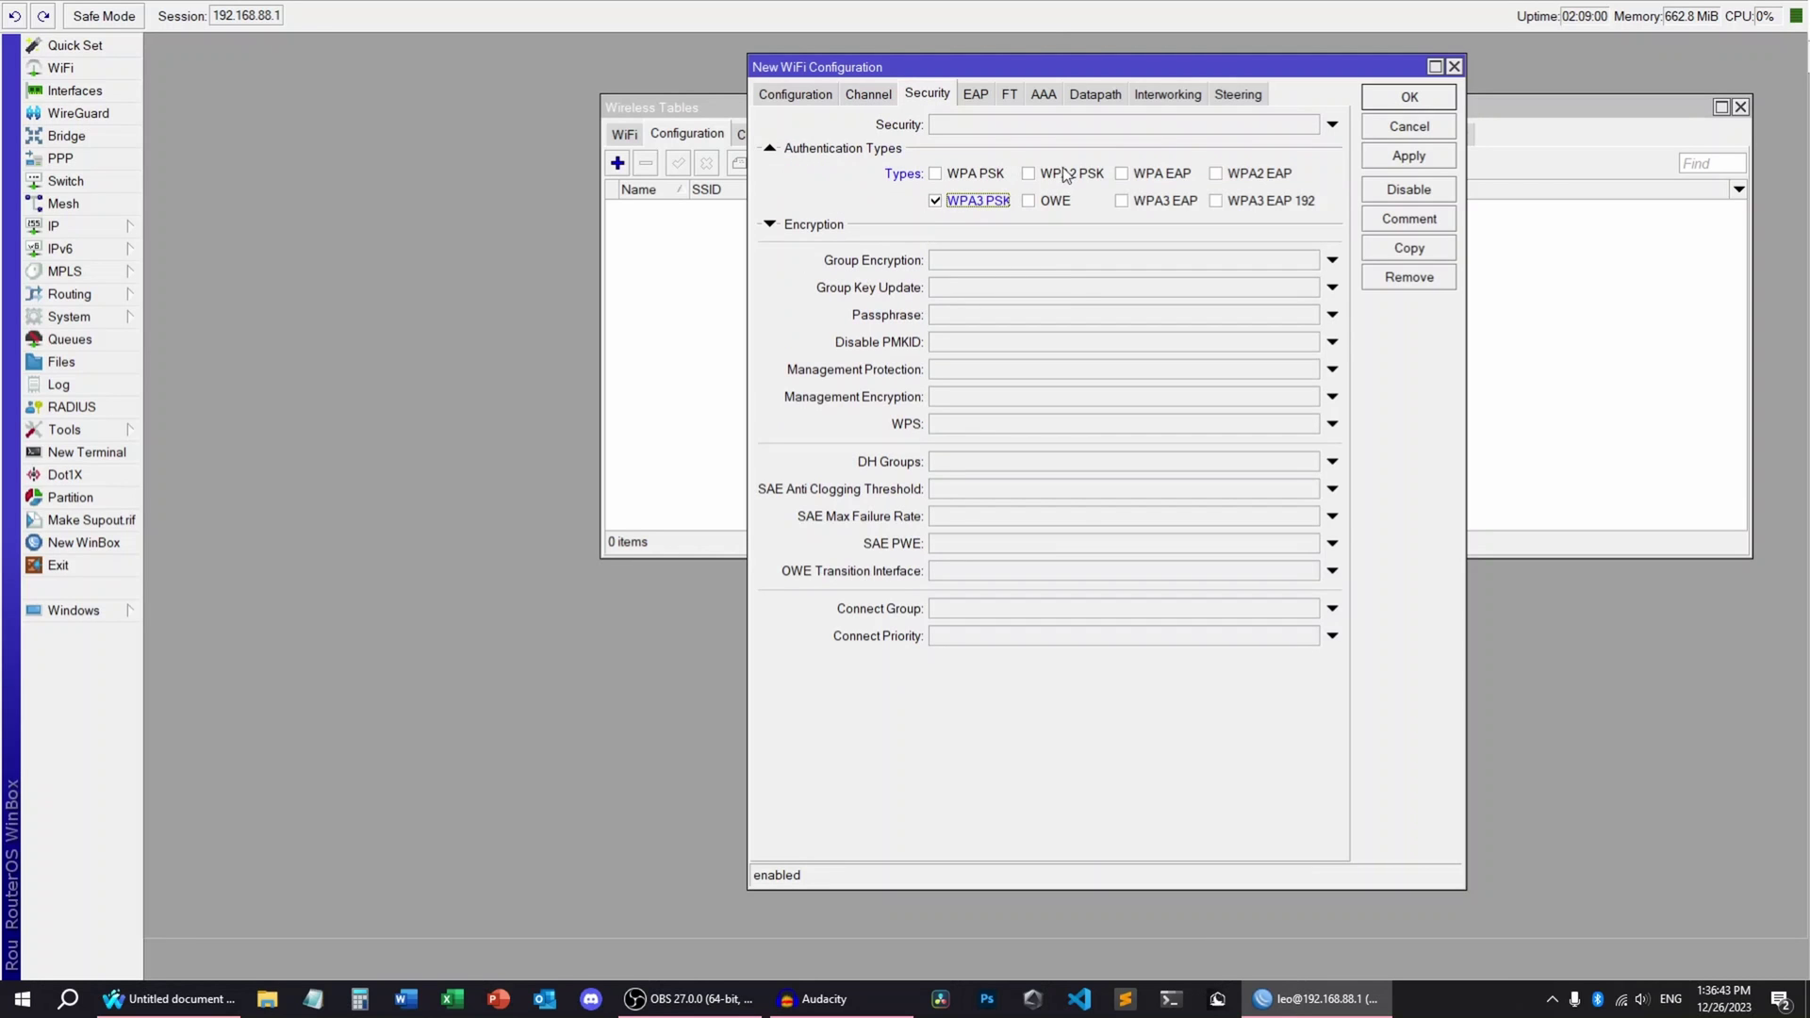
left_click(1030, 174)
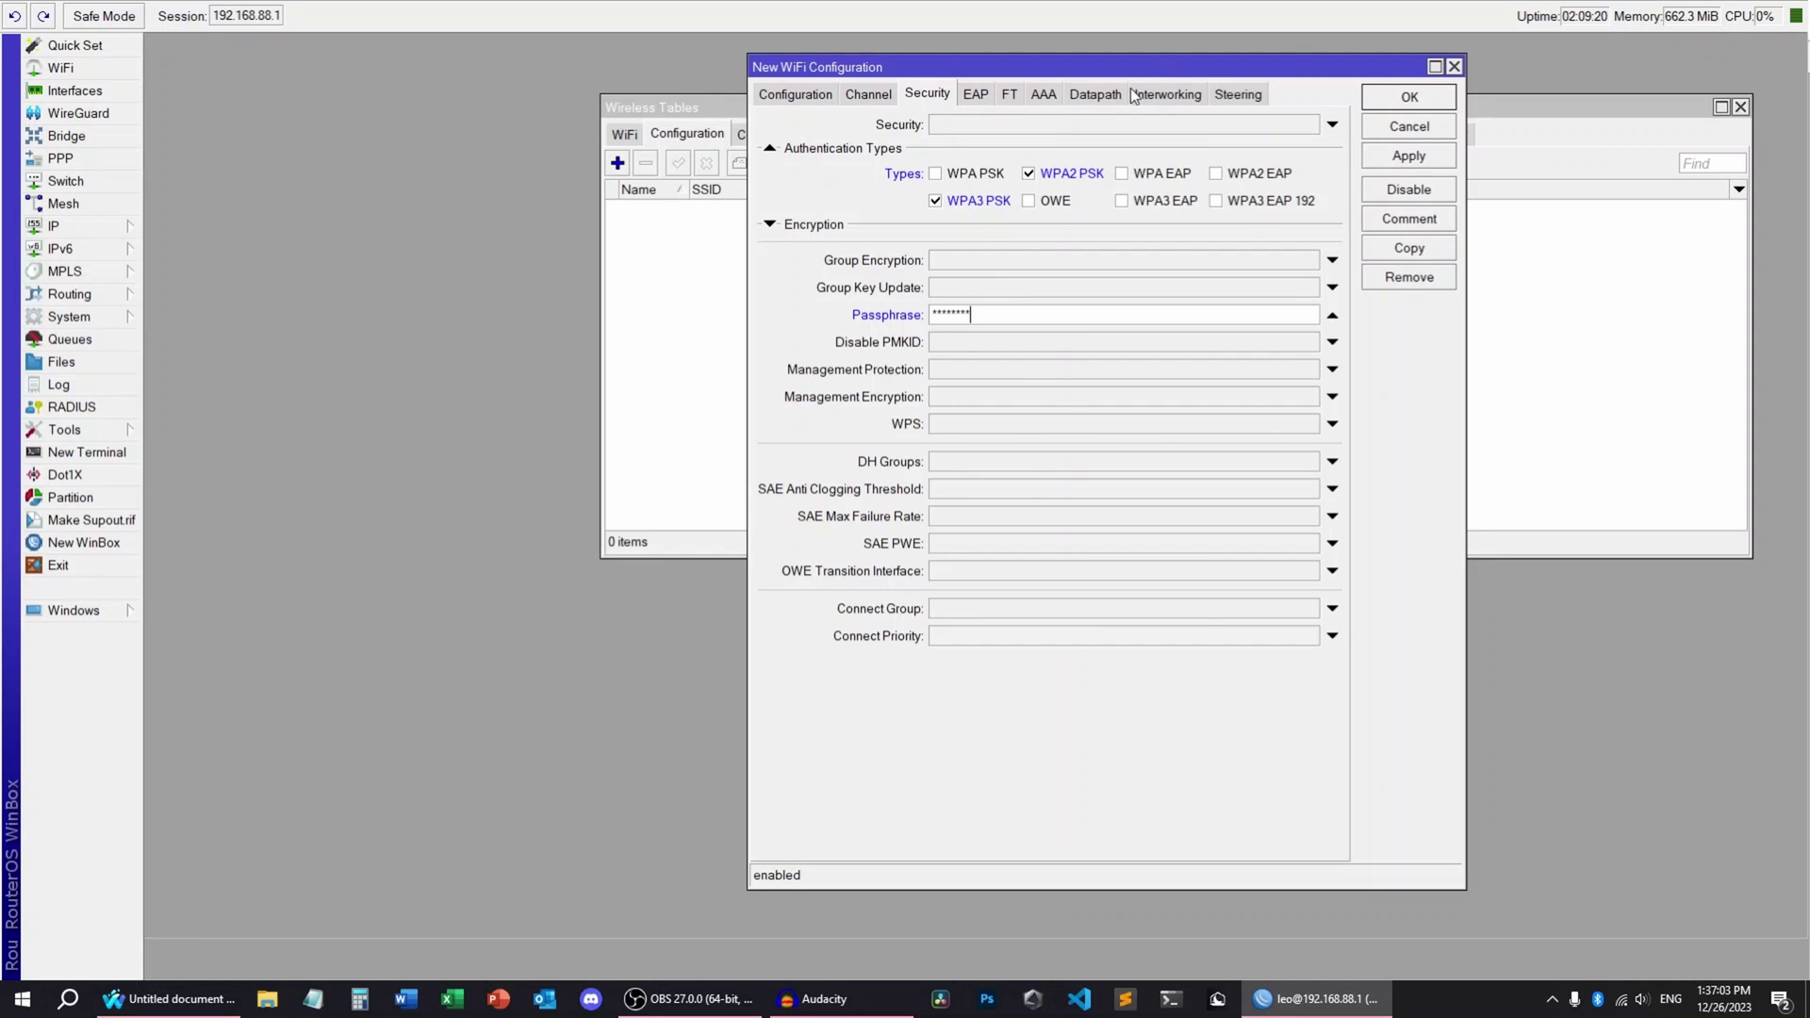
left_click(1117, 94)
left_click(1332, 154)
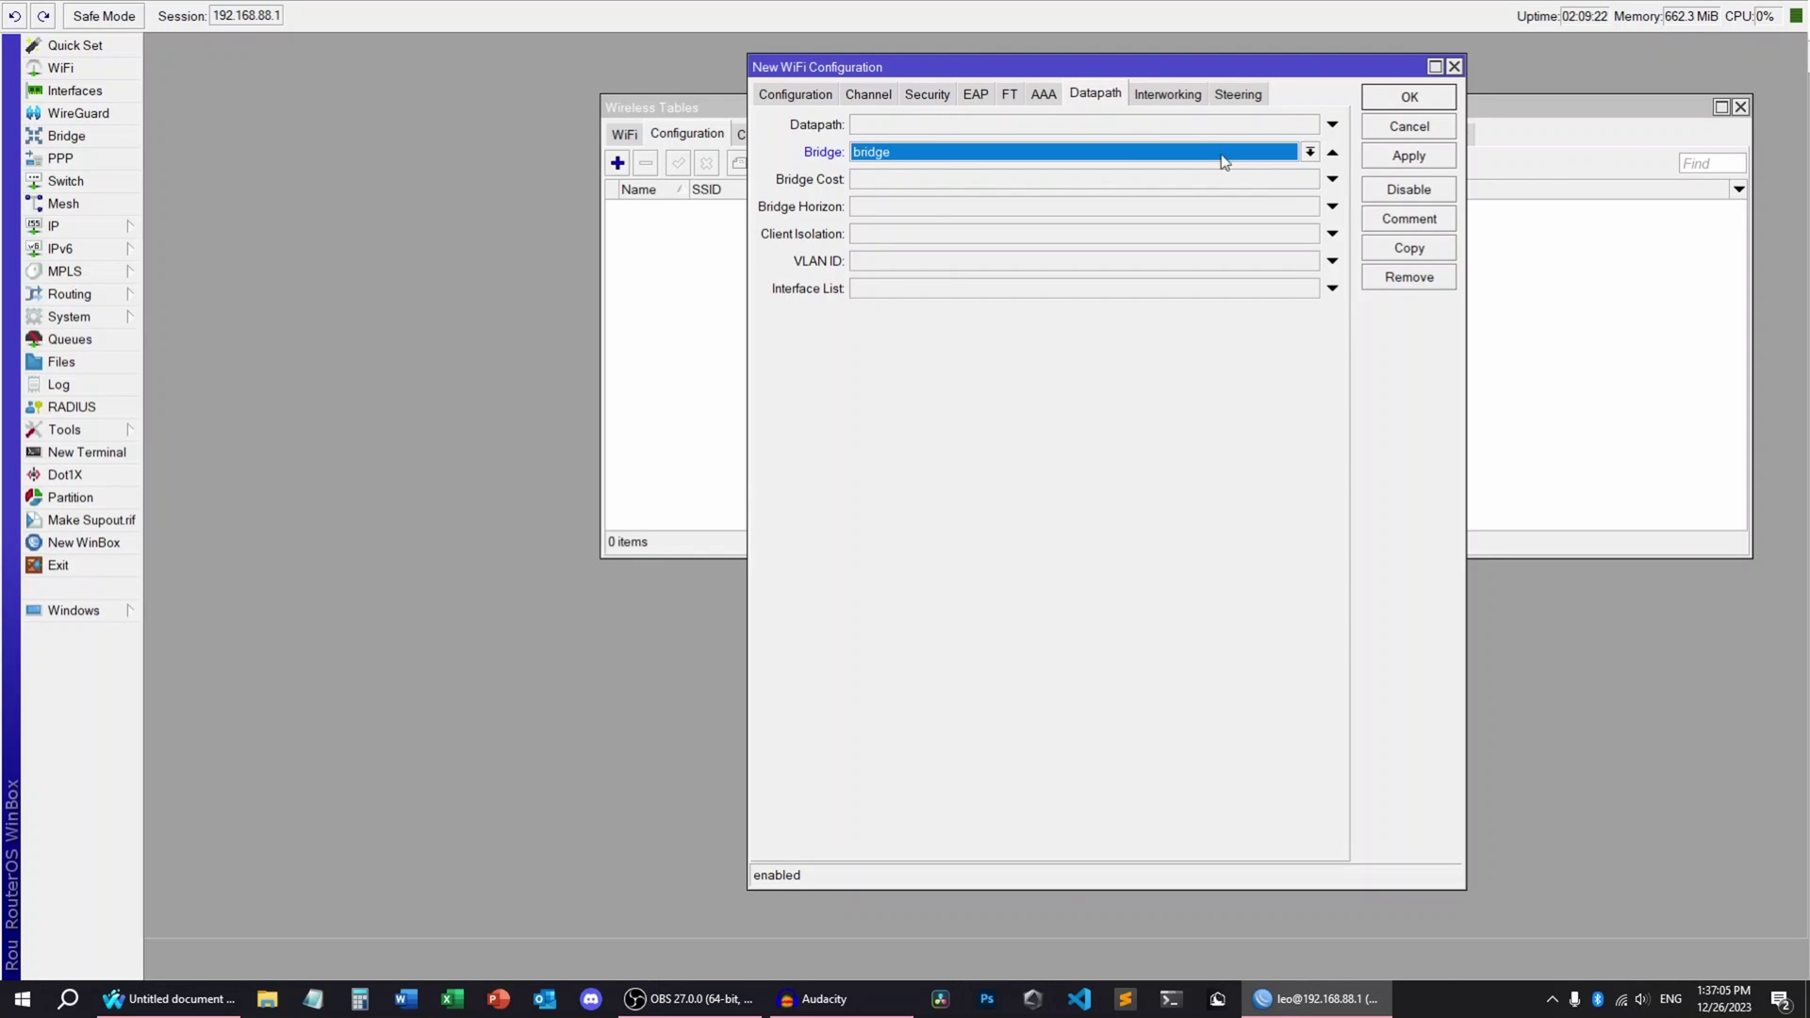
left_click(1157, 95)
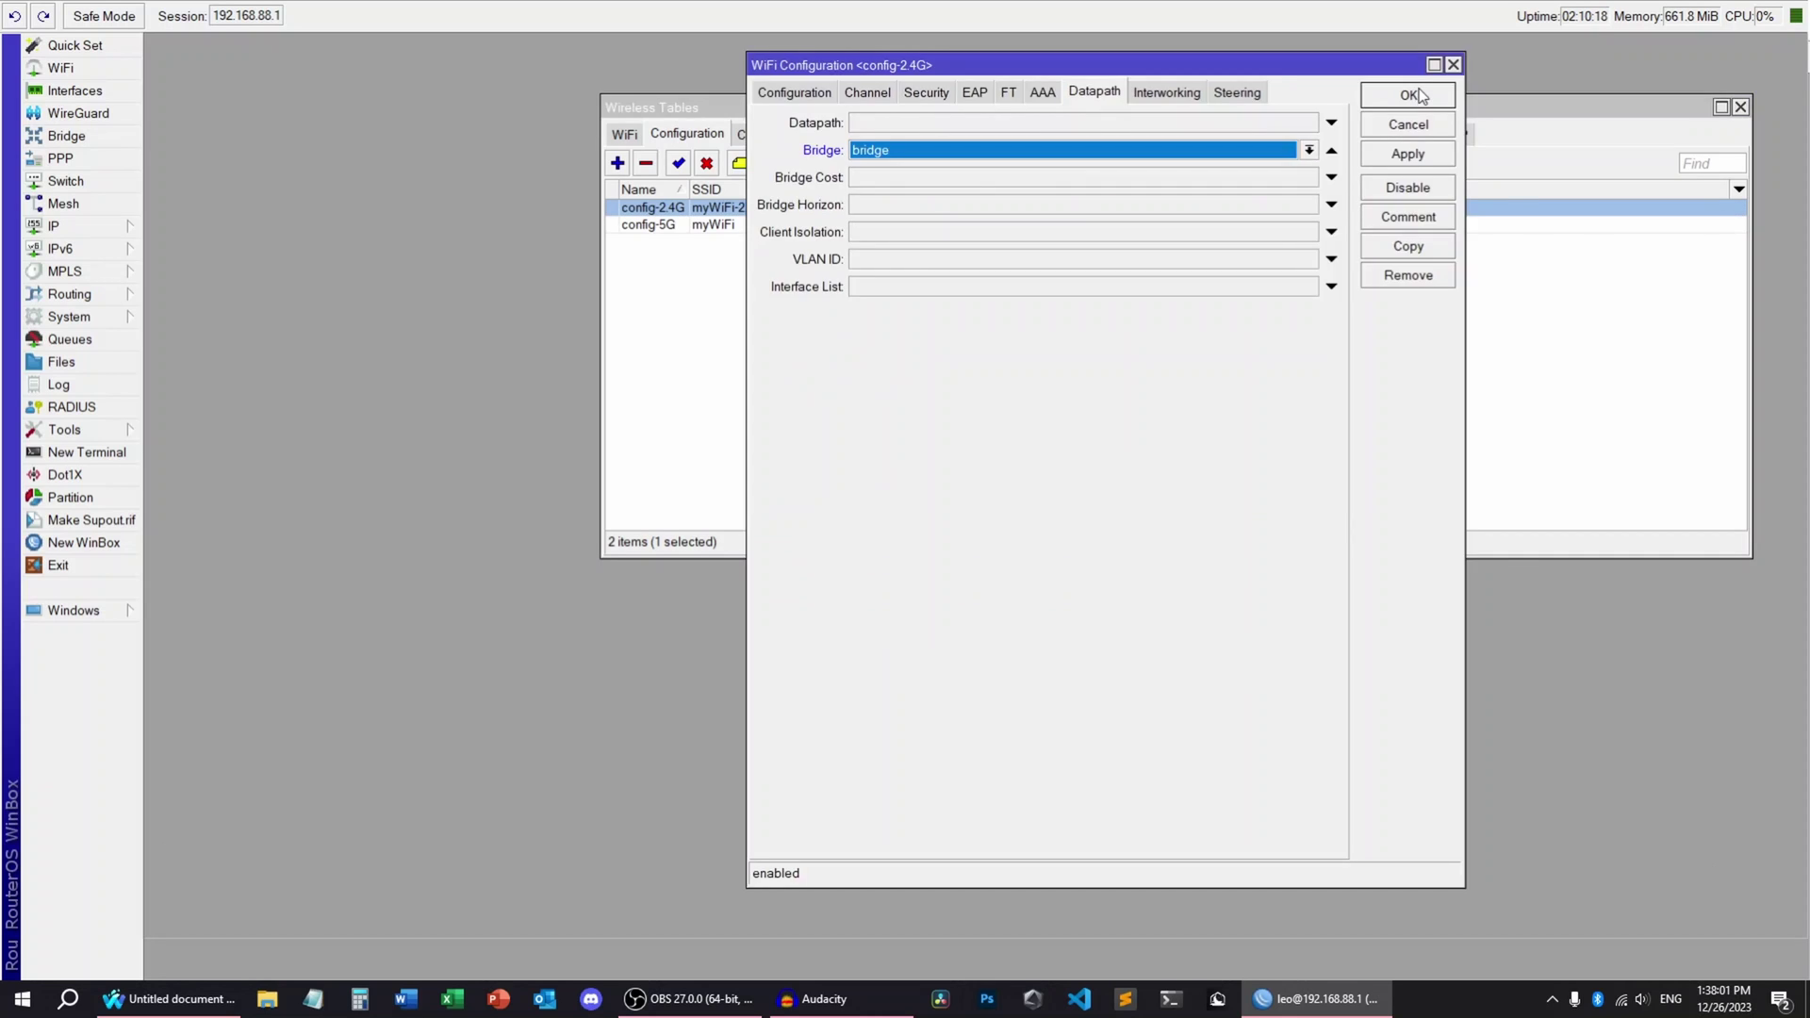
Save the config-2.4G configuration and close its window.
left_click(1414, 96)
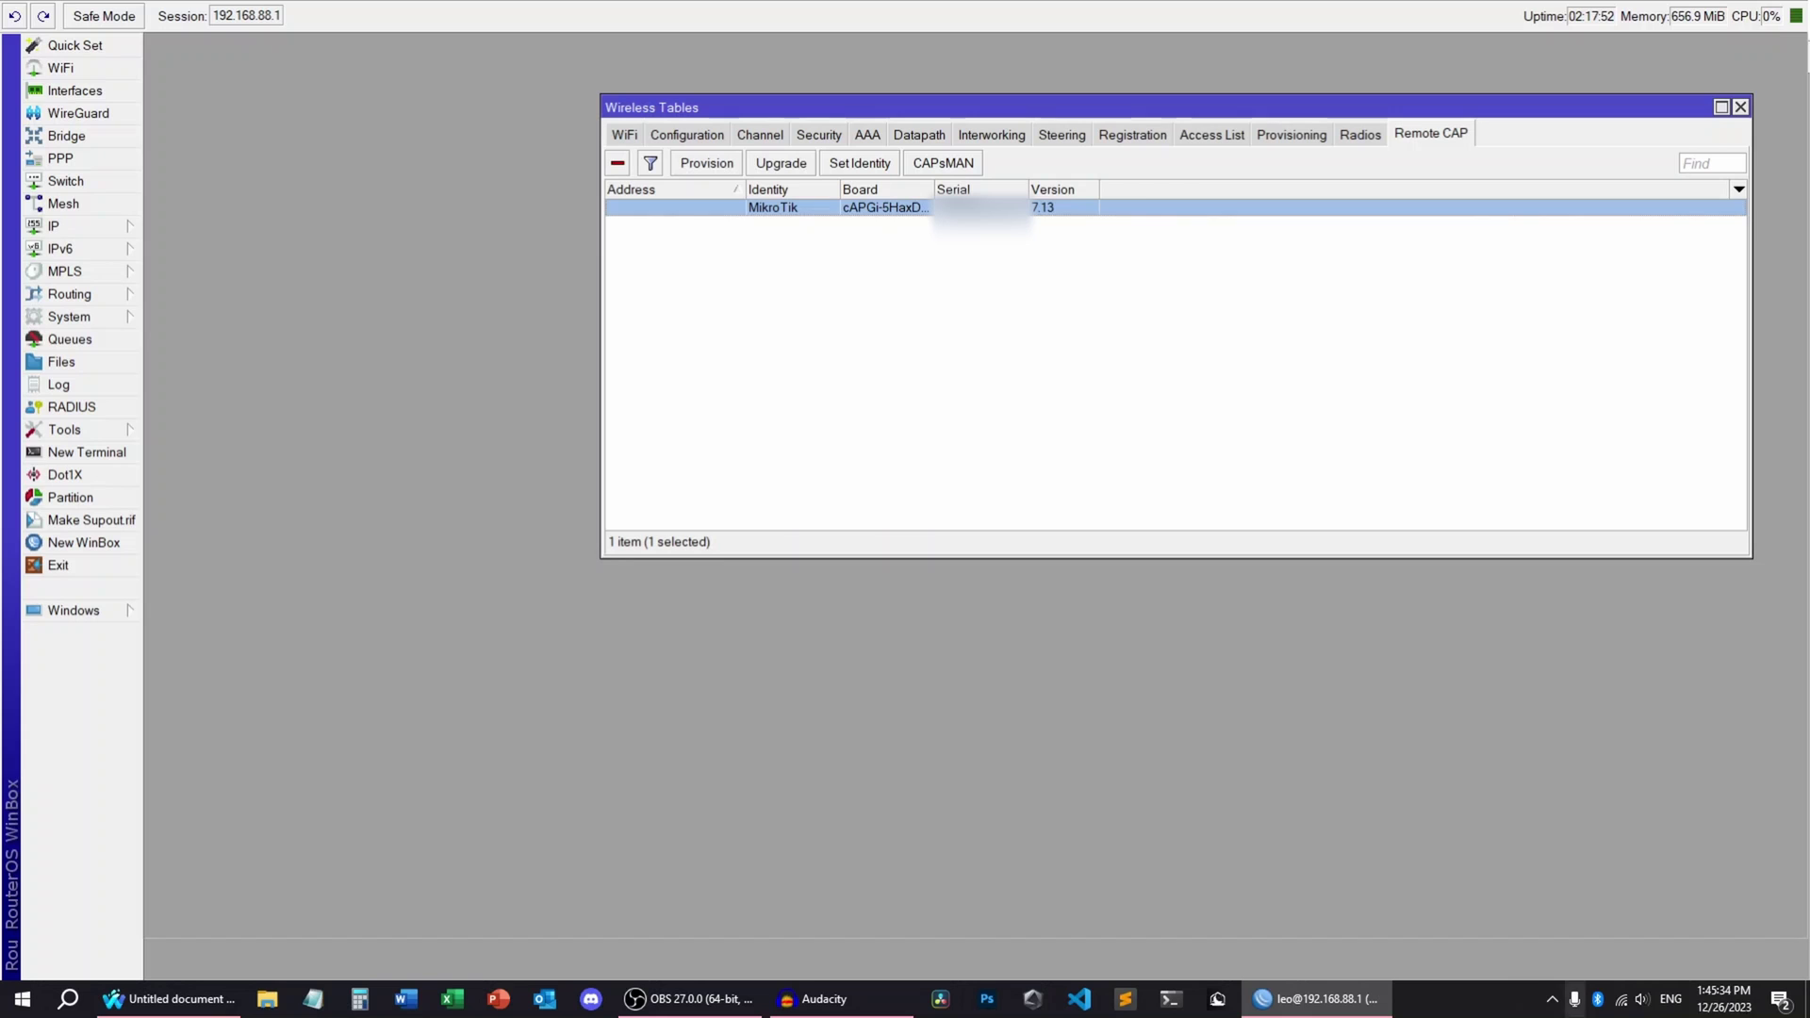
Select the first cAP access point and provision it with the configurations.
left_click(1723, 999)
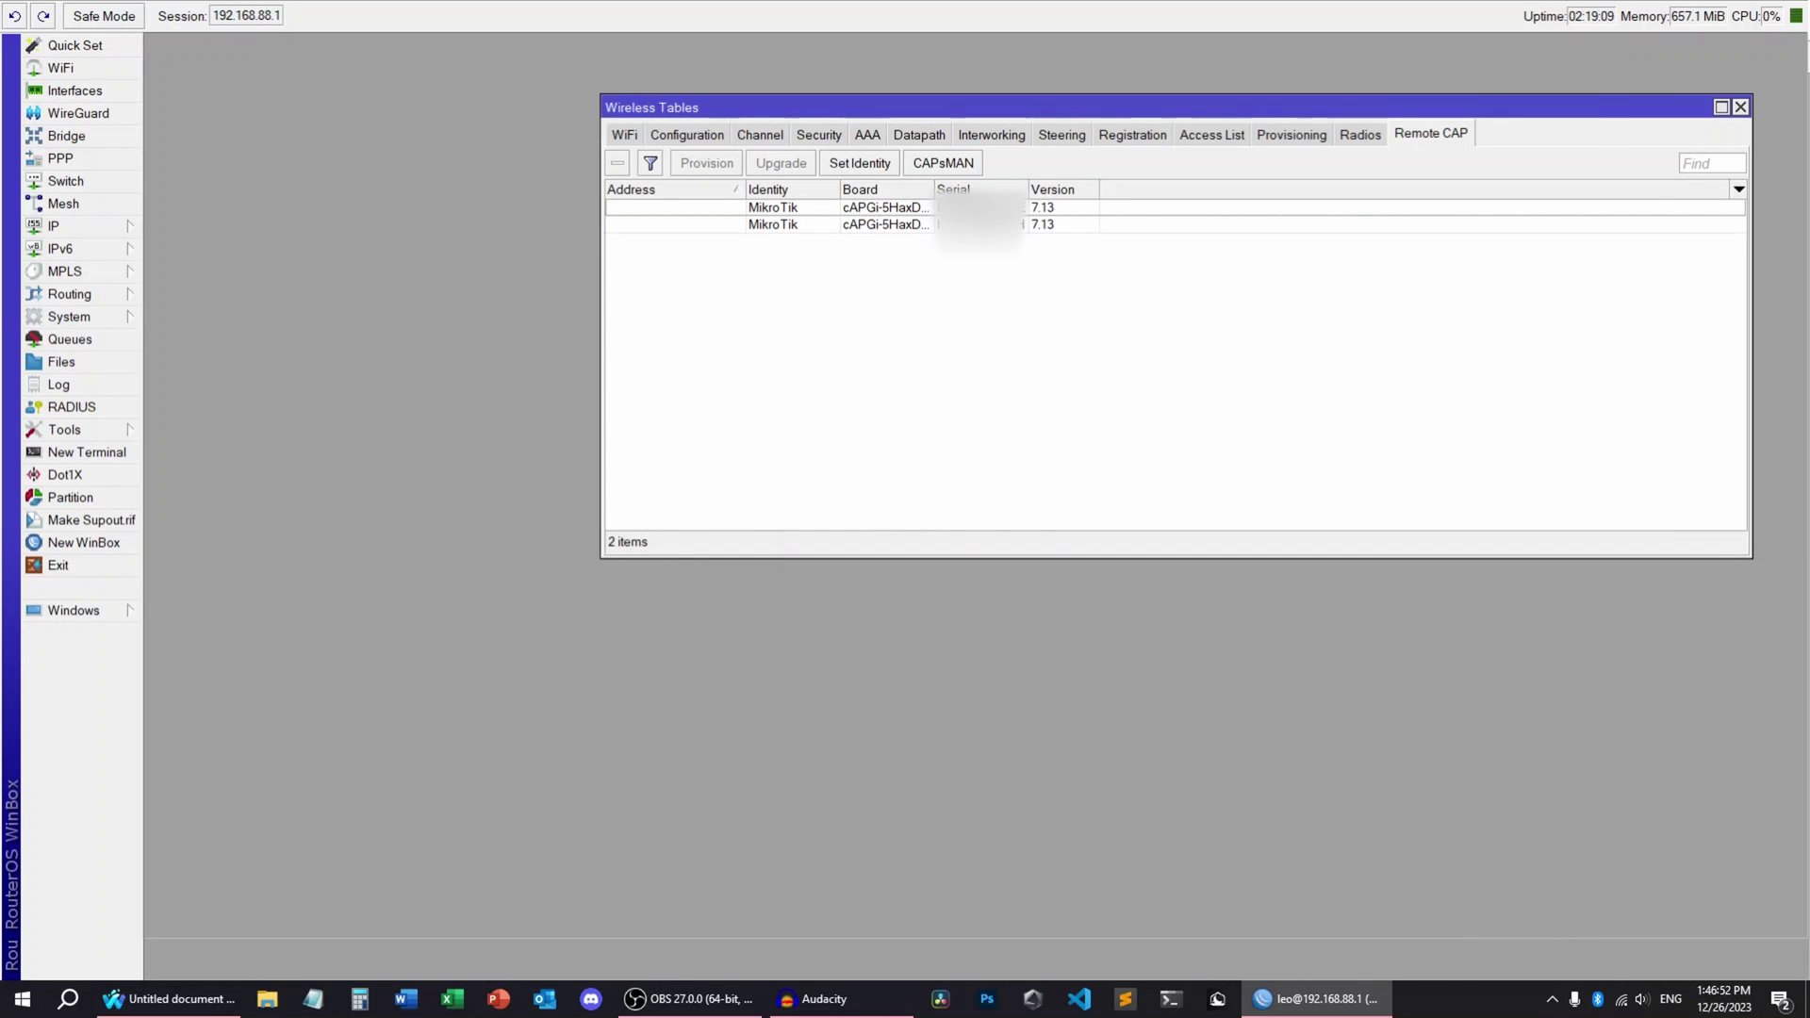
left_click(773, 207)
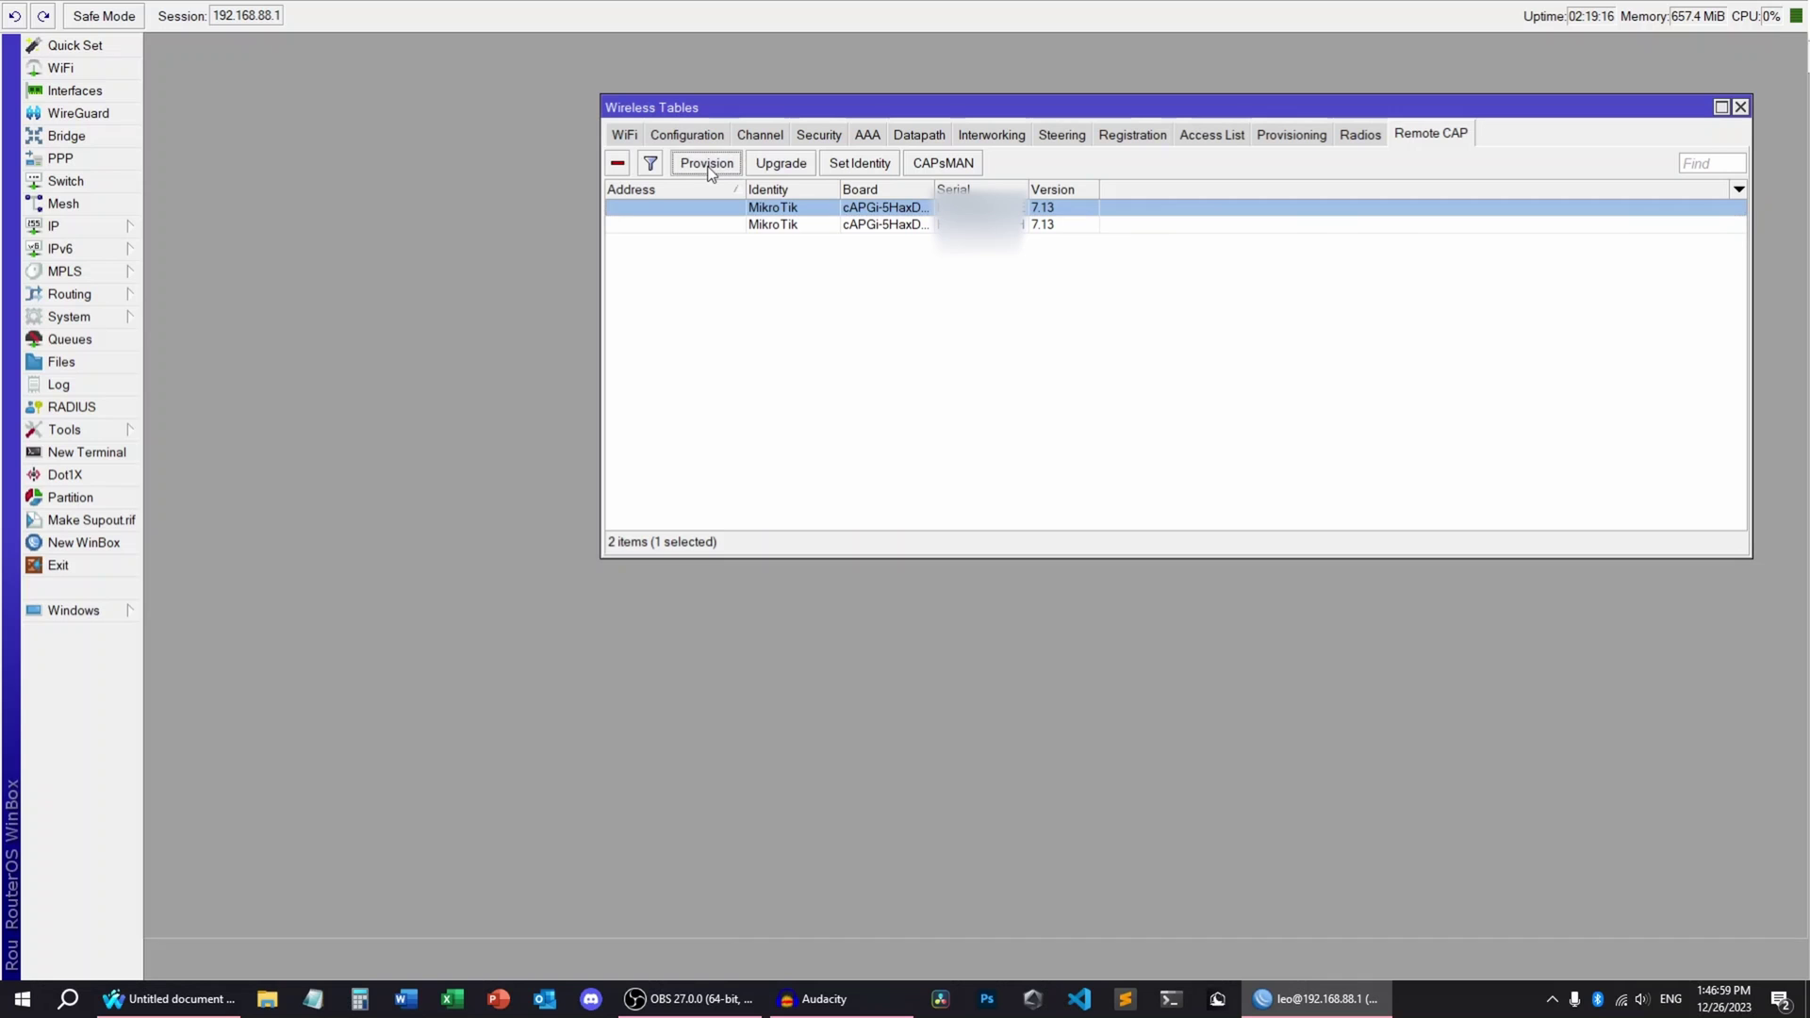
left_click(622, 135)
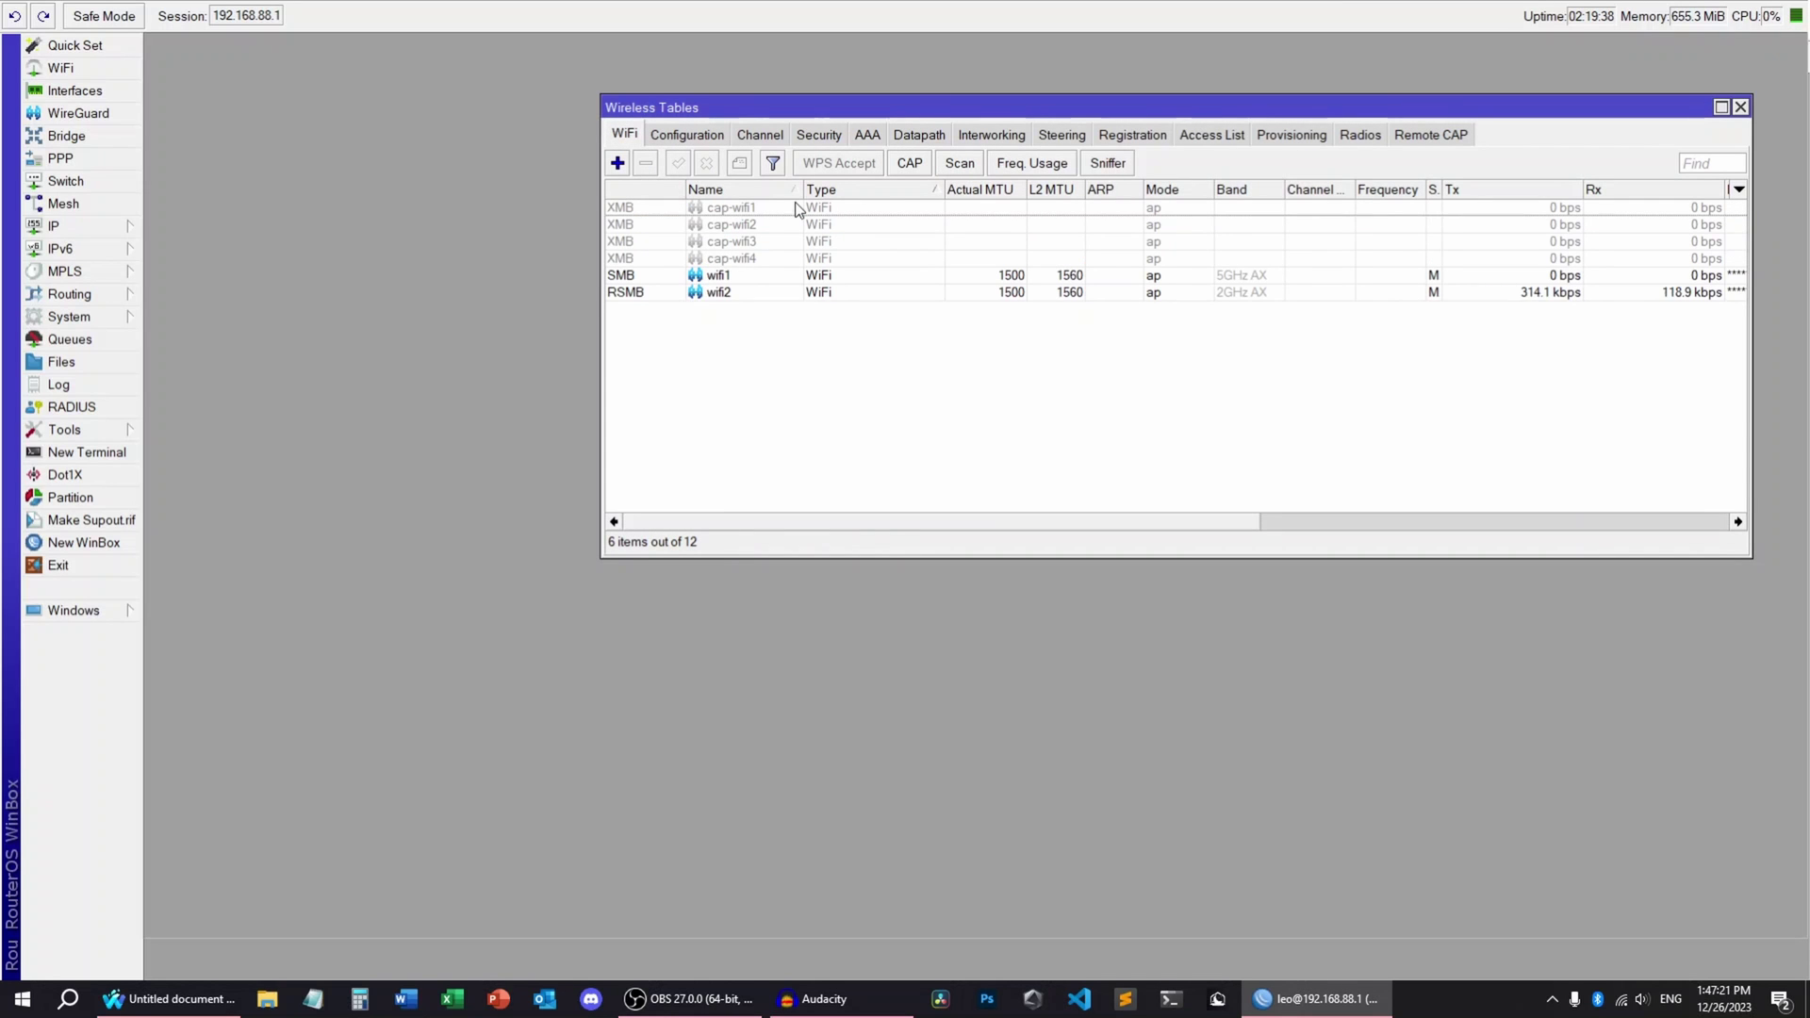
Enable the disabled interfaces cap-wifi1, cap-wifi2, cap-wifi3 and cap-wifi4.
left_click(756, 210)
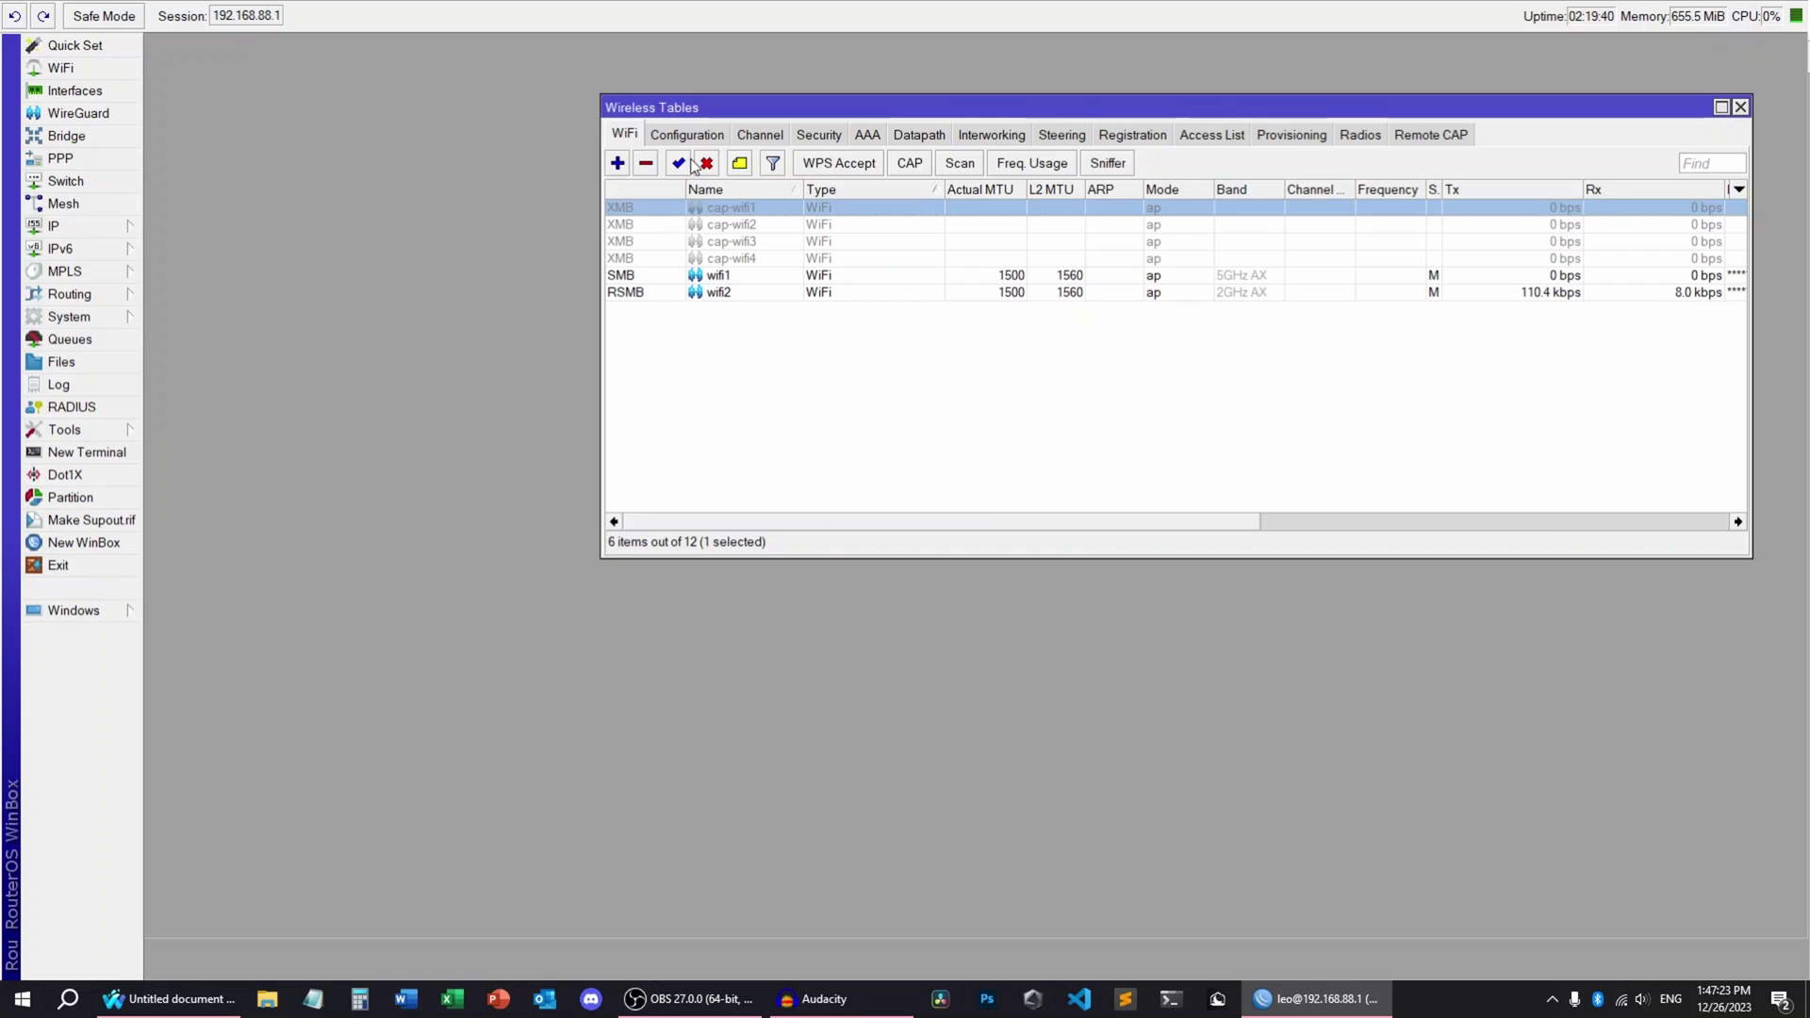
left_click(678, 163)
left_click(661, 244)
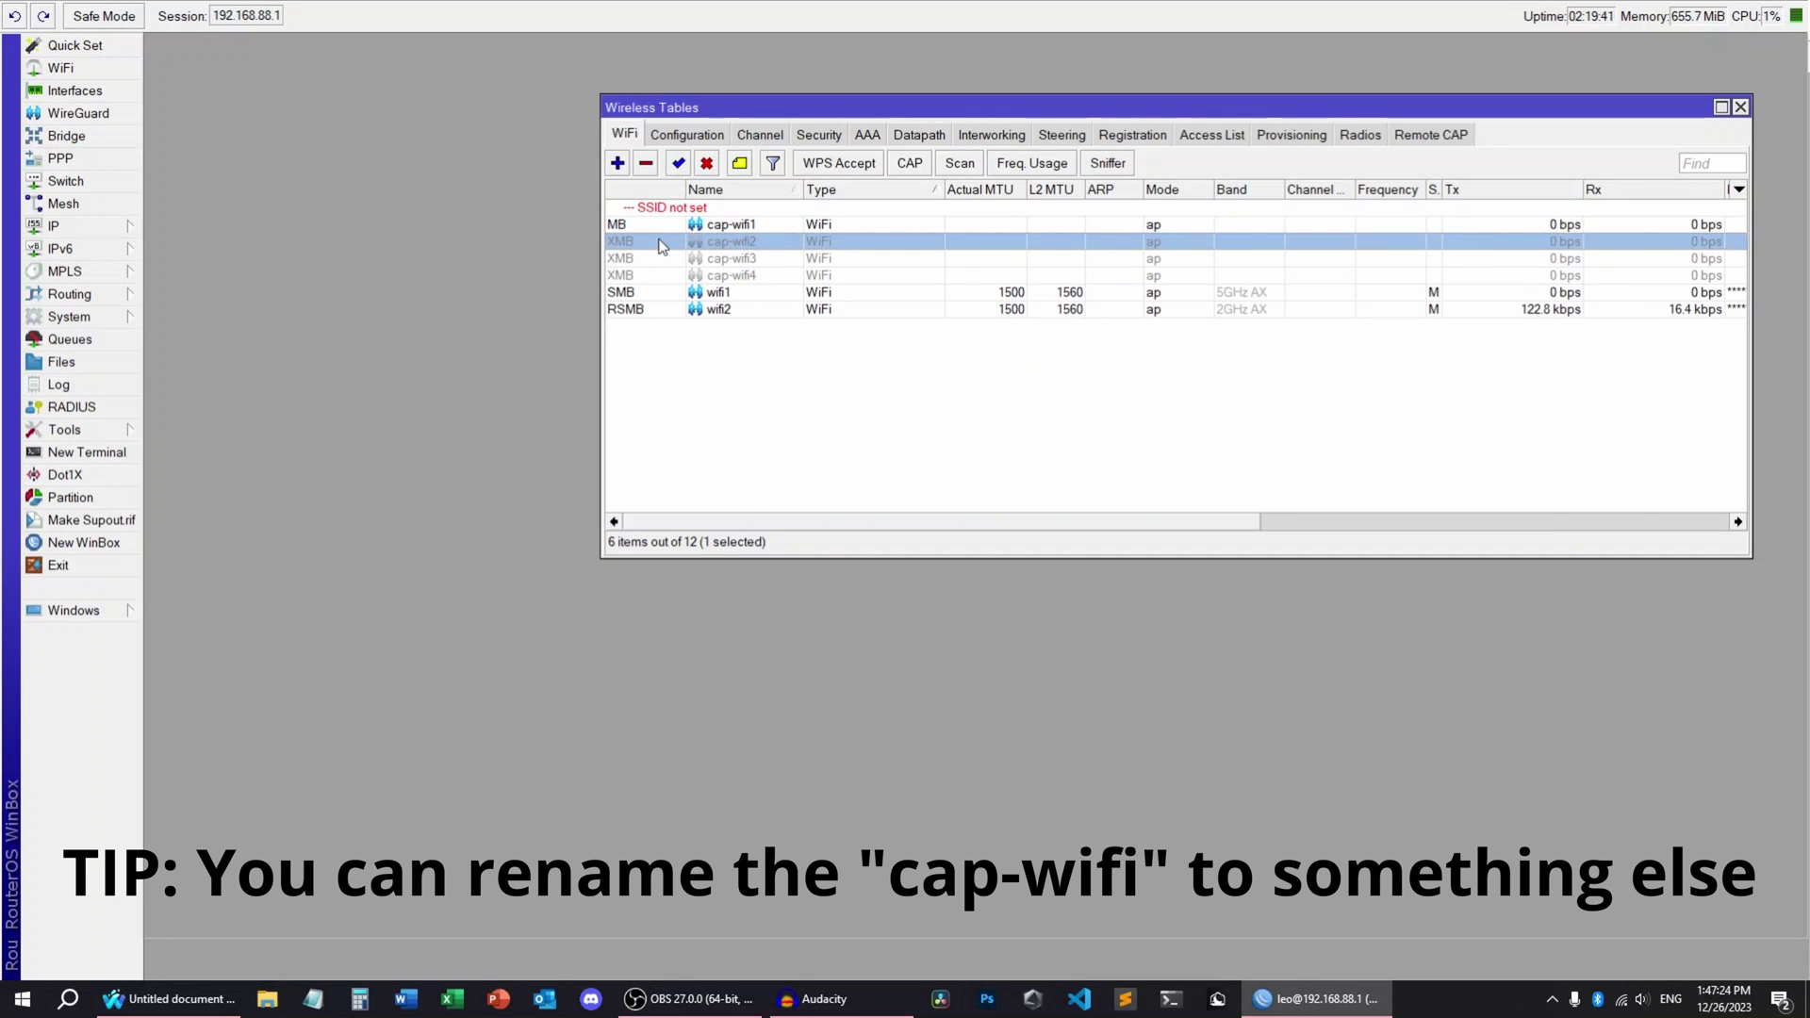
left_click(678, 165)
left_click(673, 275)
left_click(678, 165)
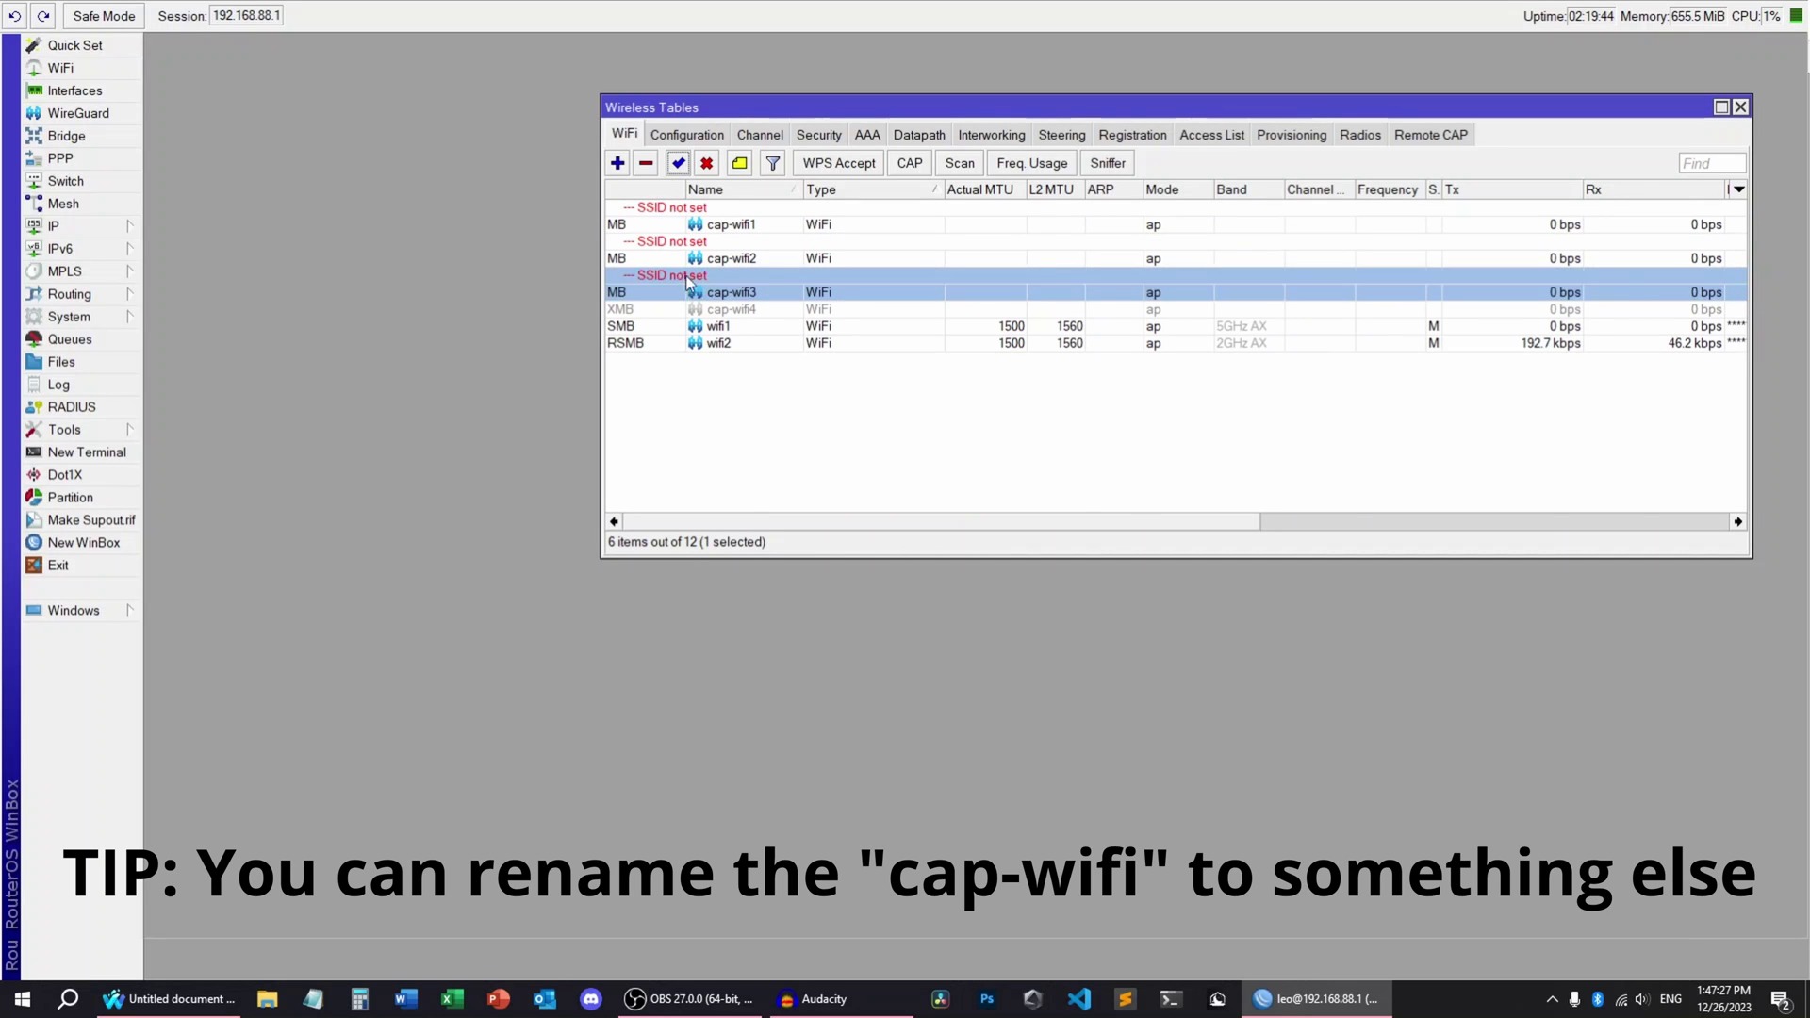
left_click(674, 311)
left_click(678, 163)
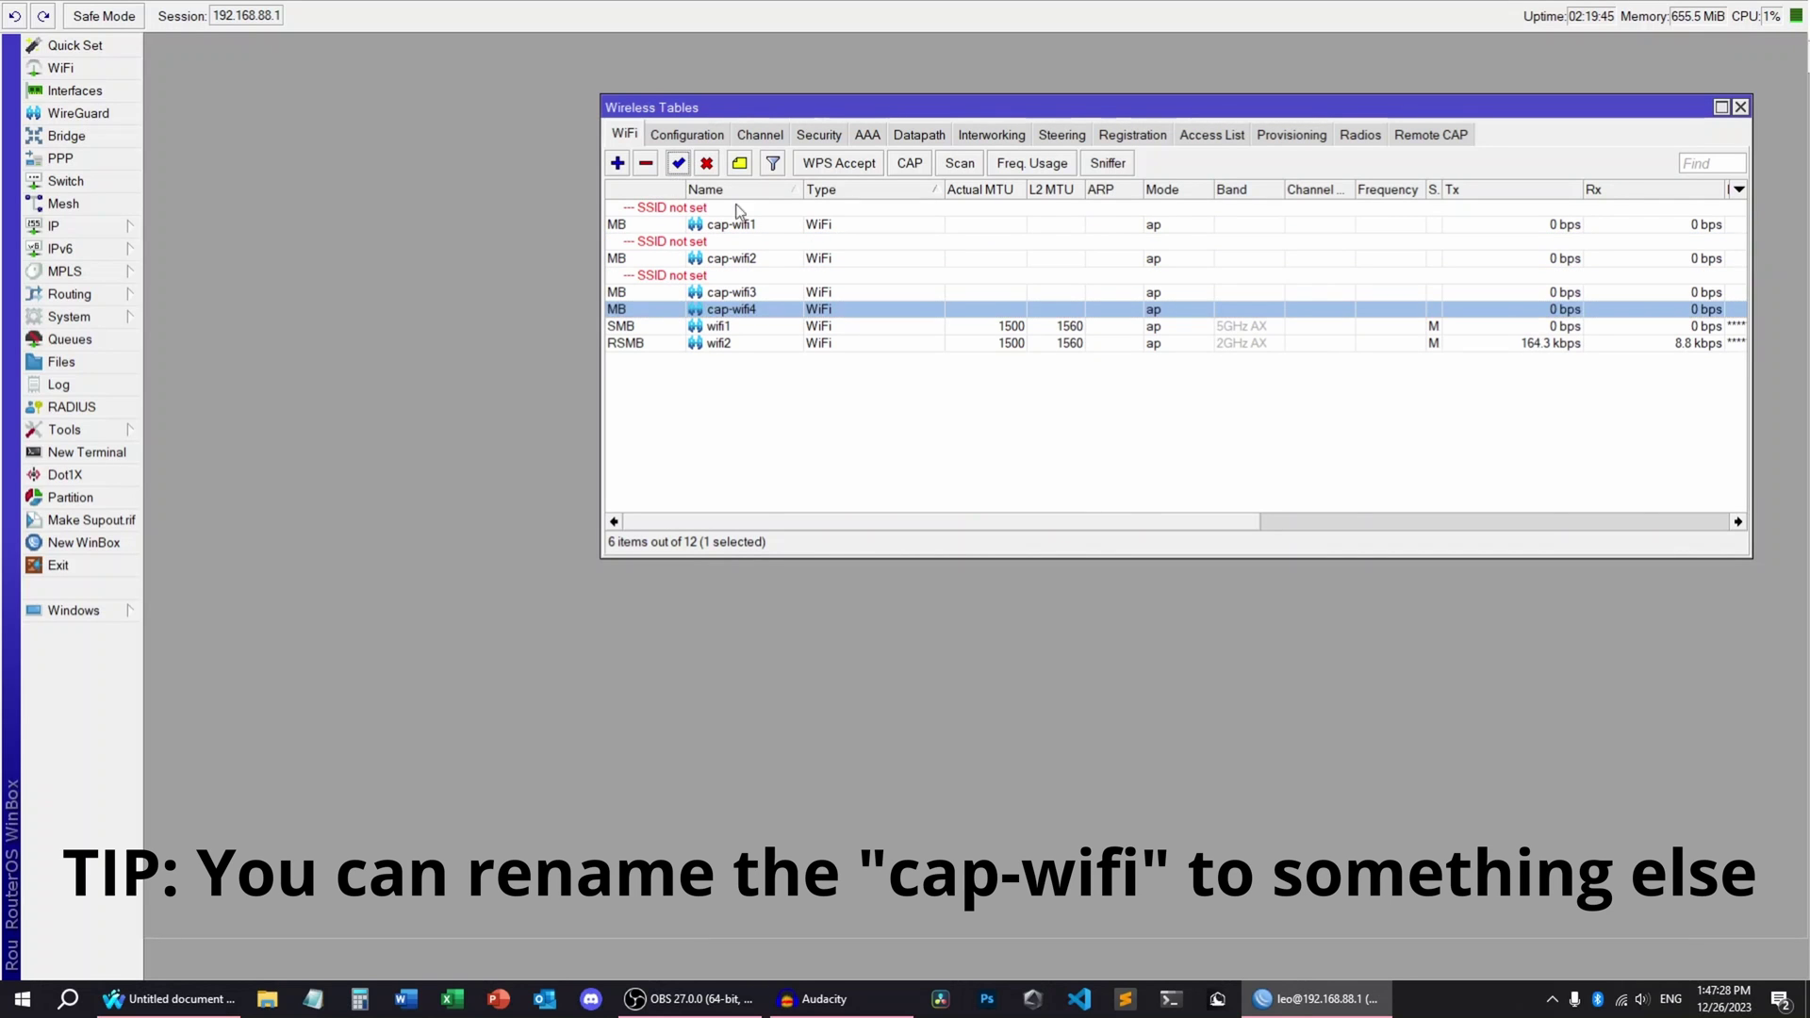
double_click(815, 229)
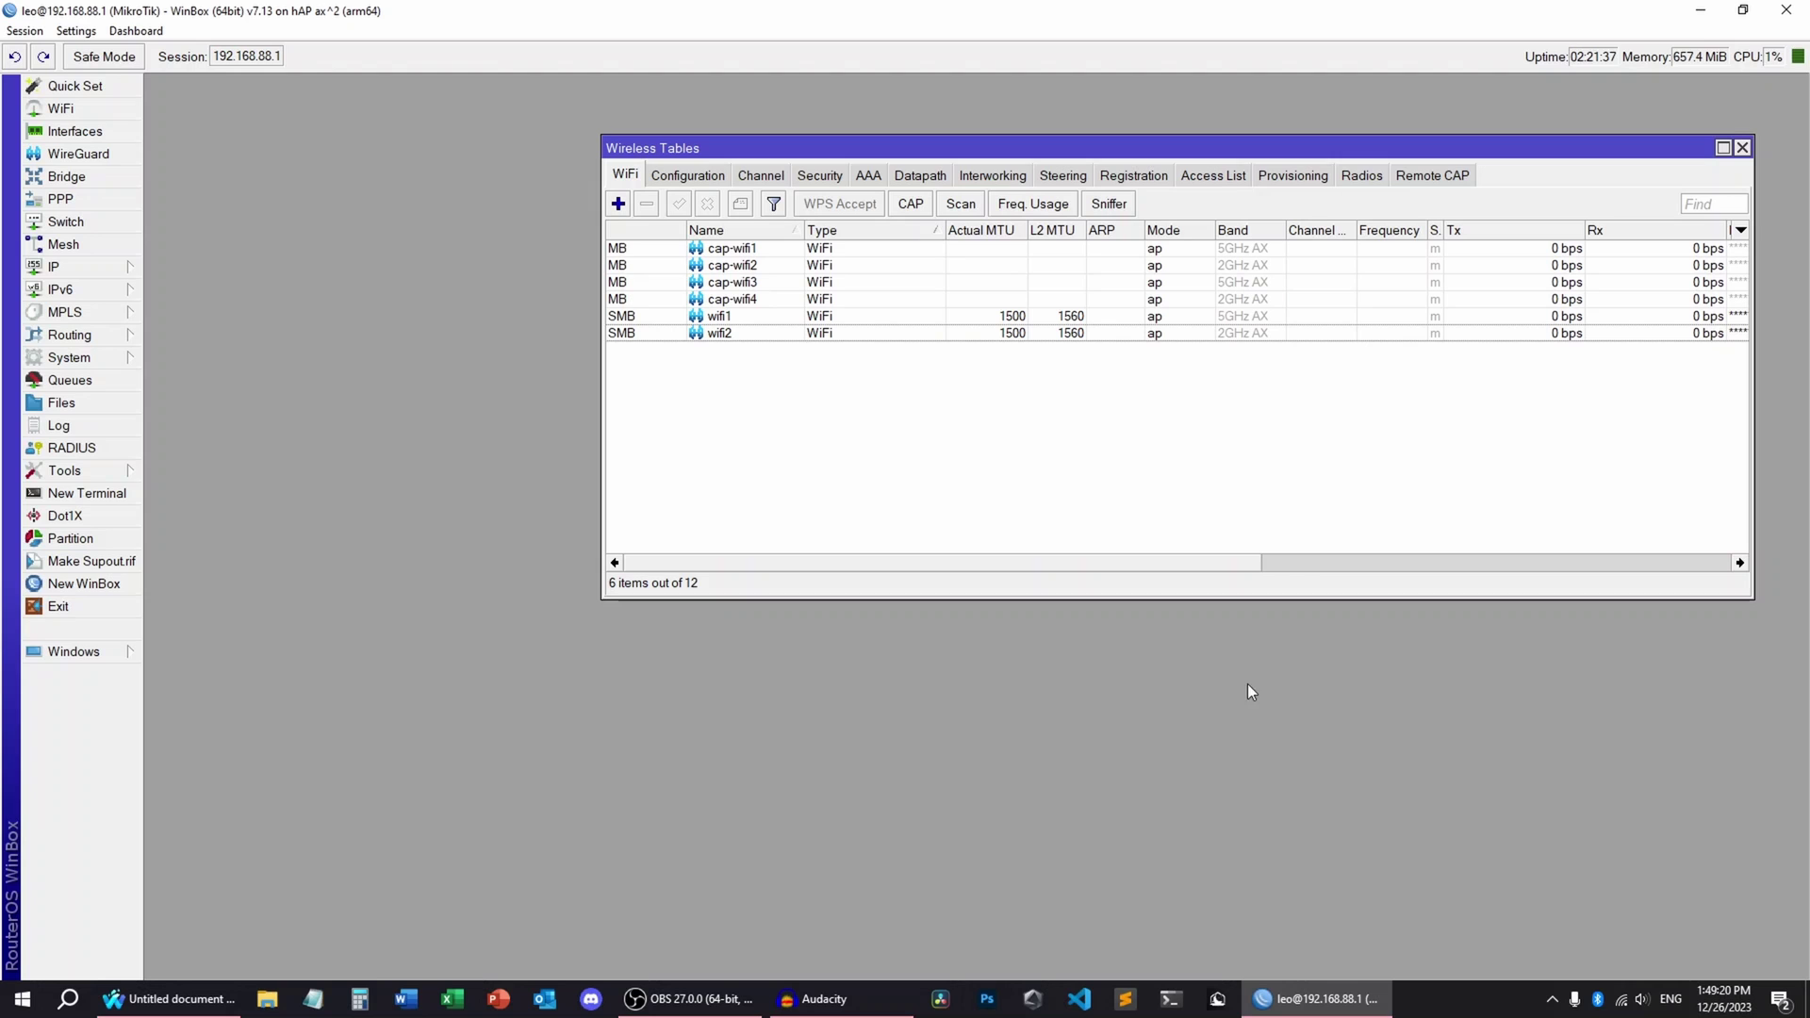
left_click(1620, 998)
mouse_move(725, 997)
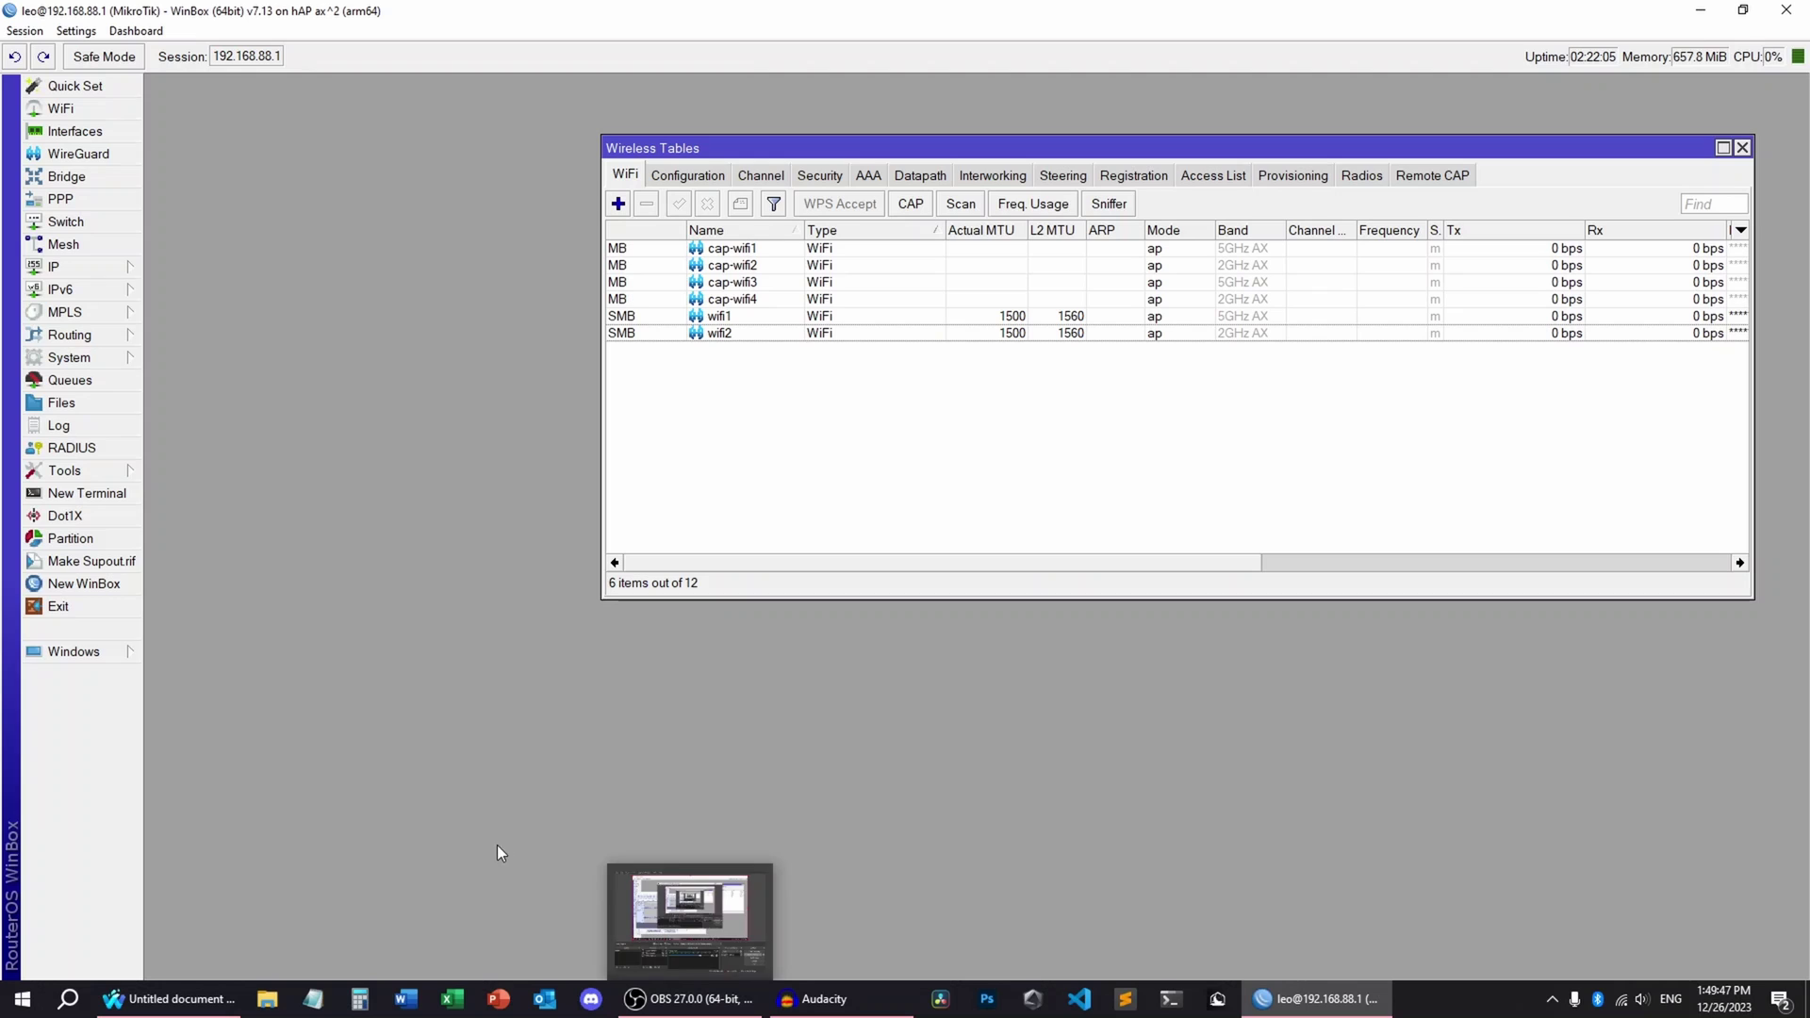